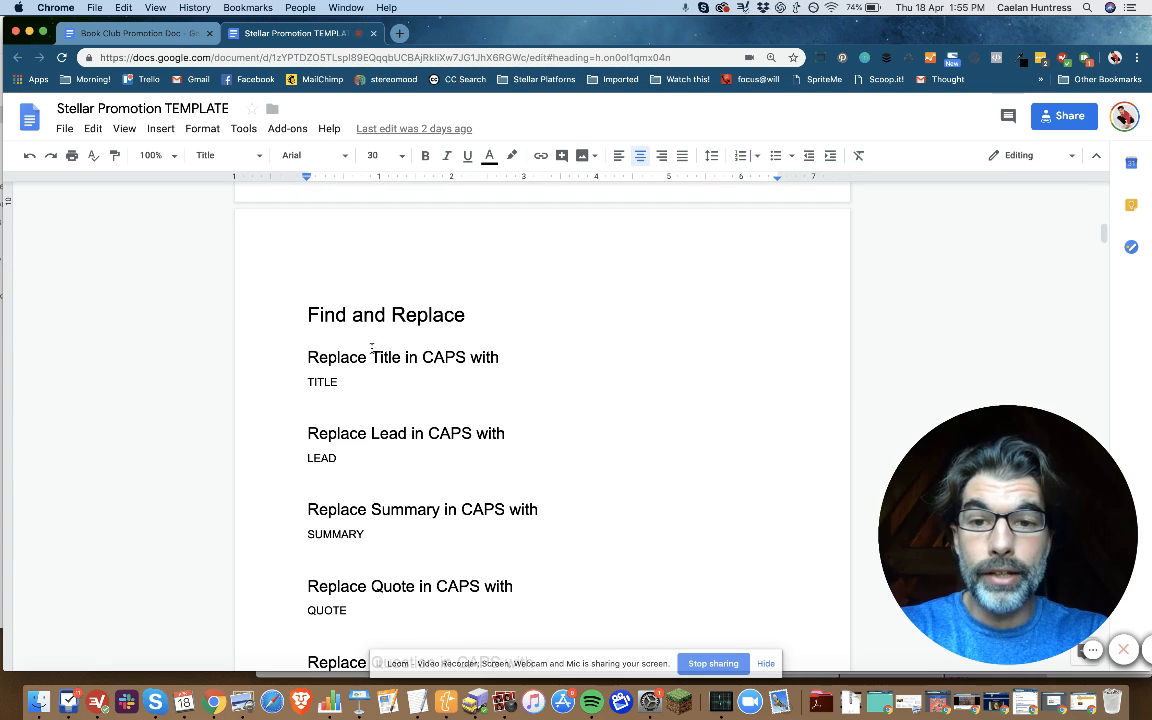
Step: Review the TITLE, LEAD and SUMMARY placeholders in the template's Find and Replace section
{"action": "double_click", "coordinate": [323, 382]}
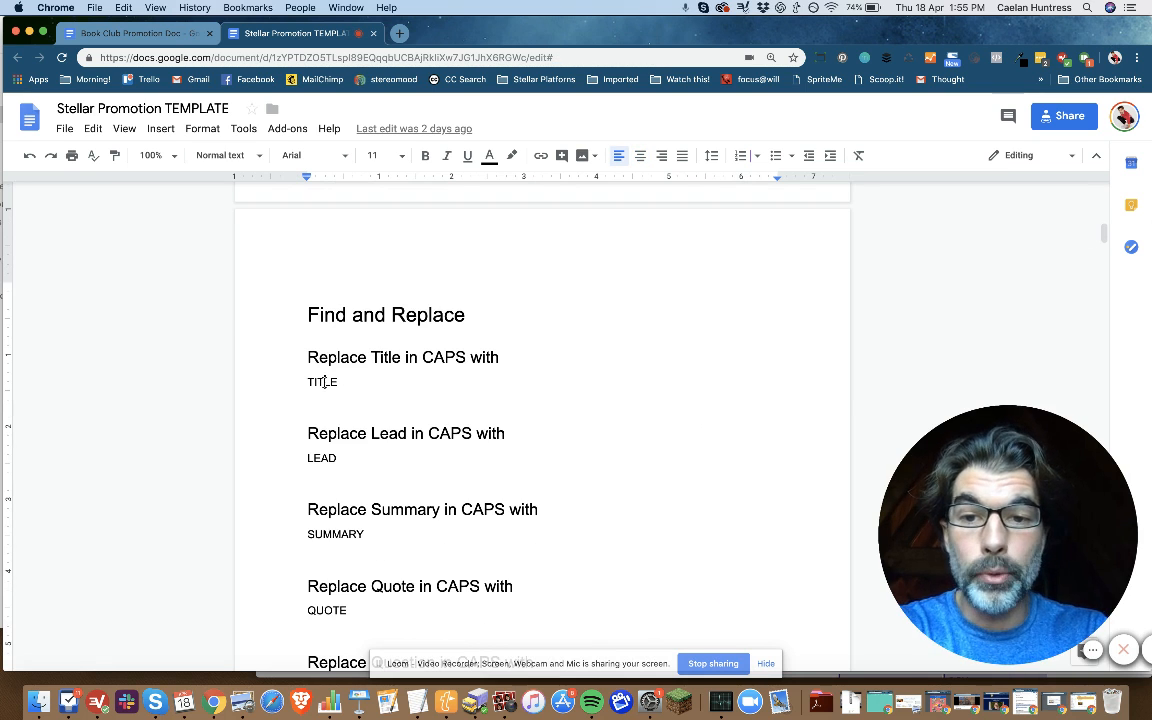
{"action": "double_click", "coordinate": [323, 458]}
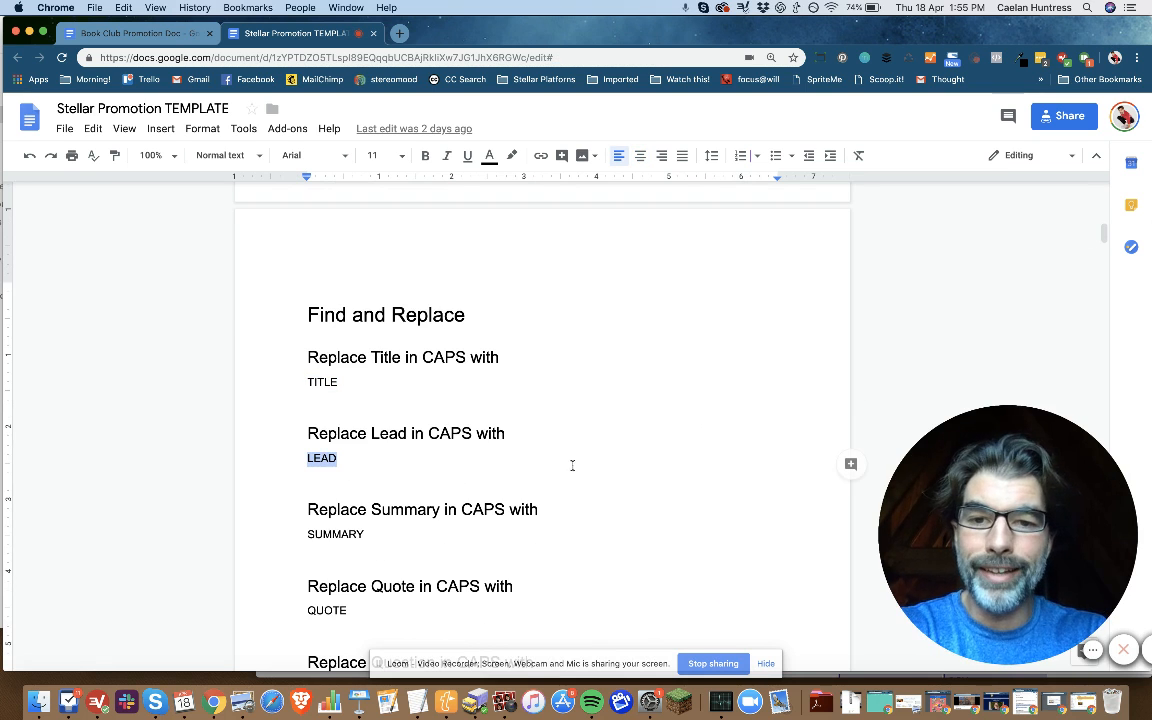
{"action": "scroll", "coordinate": [596, 465], "scroll_direction": "down", "scroll_amount": 5}
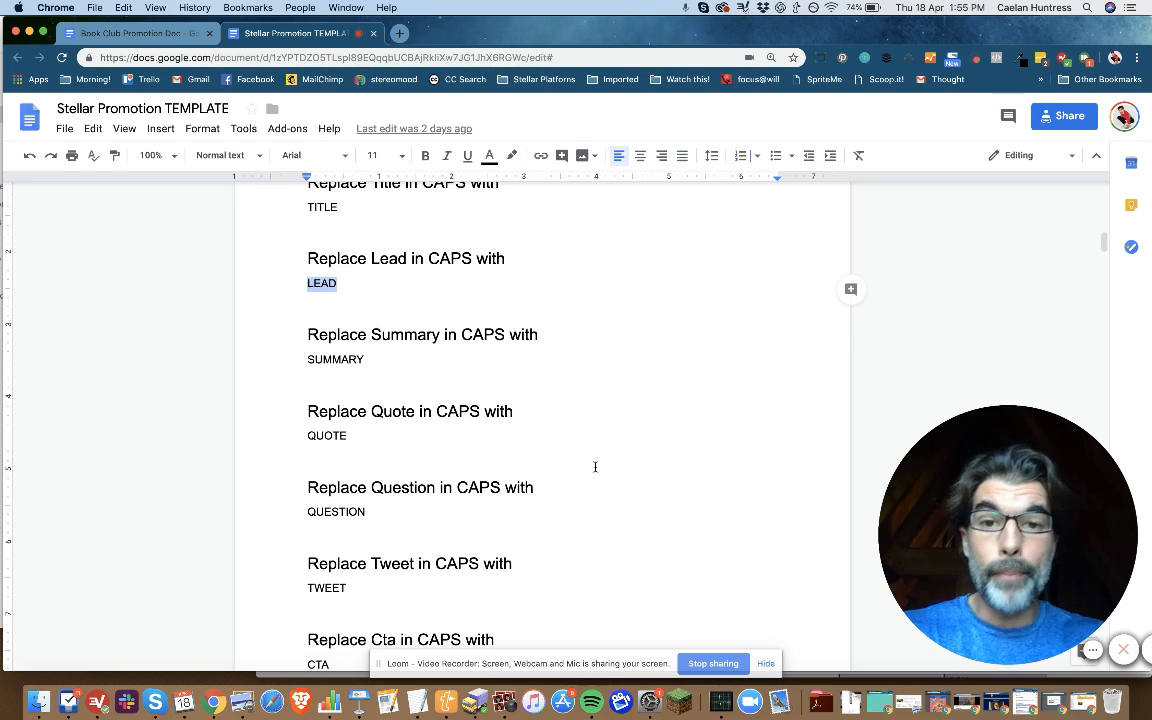
{"action": "scroll", "coordinate": [571, 443], "scroll_direction": "up", "scroll_amount": 3}
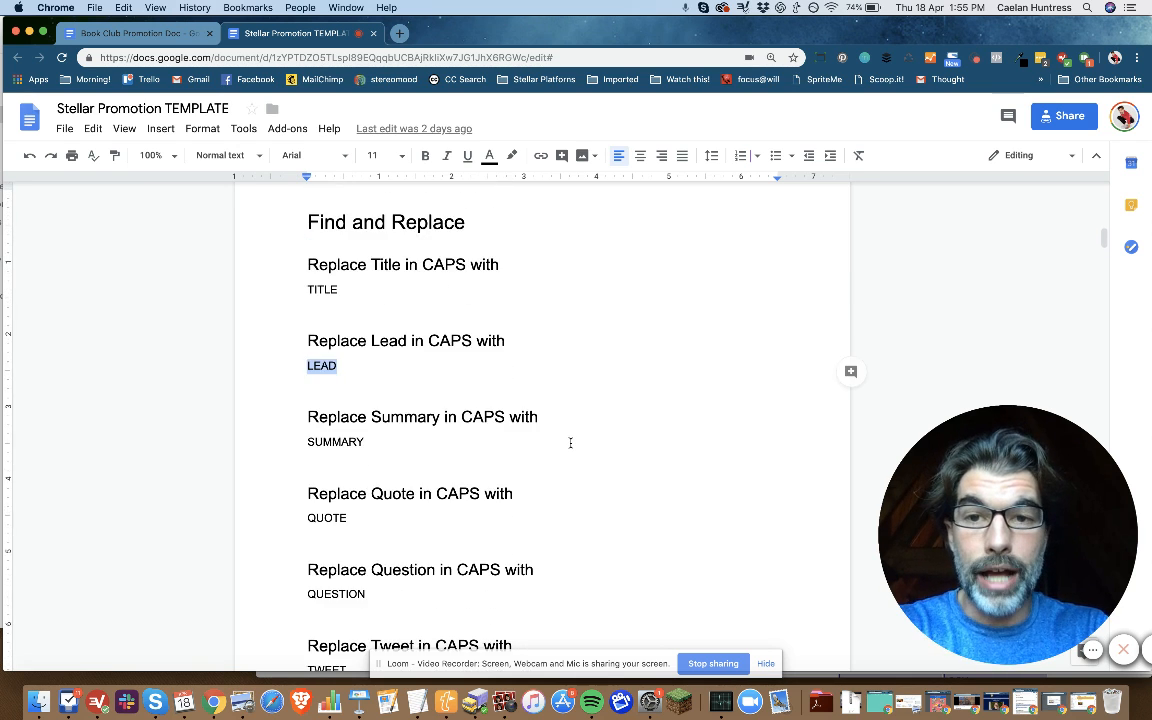
{"action": "double_click", "coordinate": [321, 291]}
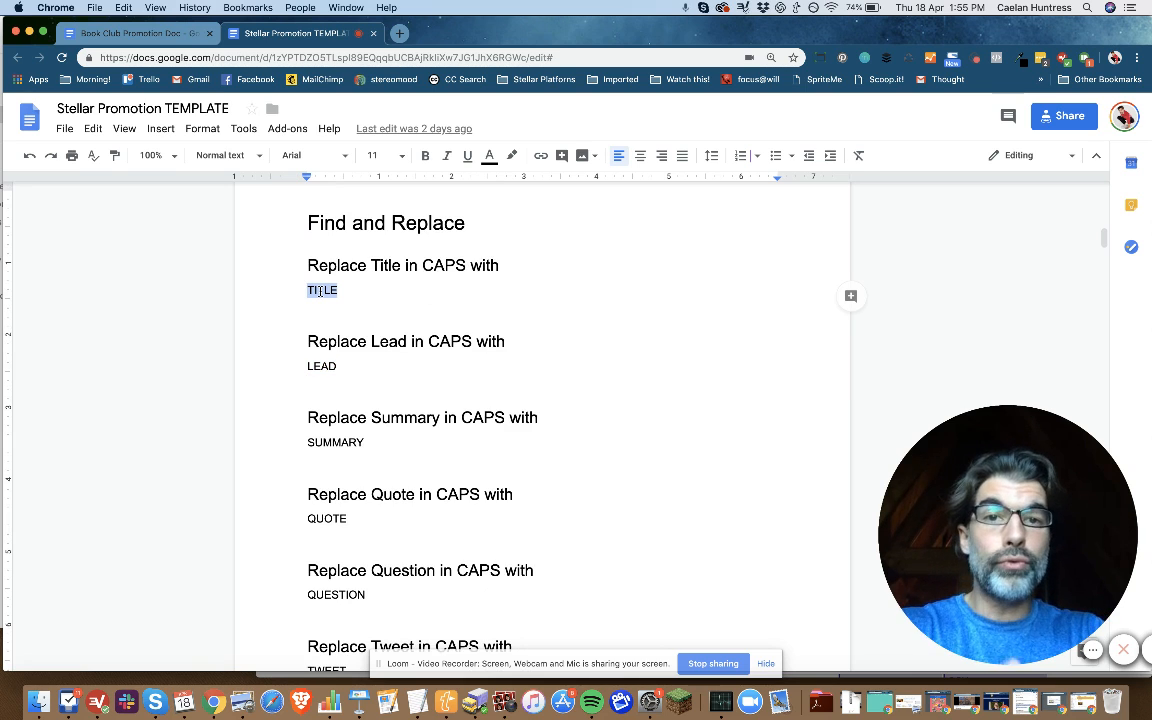
{"action": "left_click", "coordinate": [316, 366]}
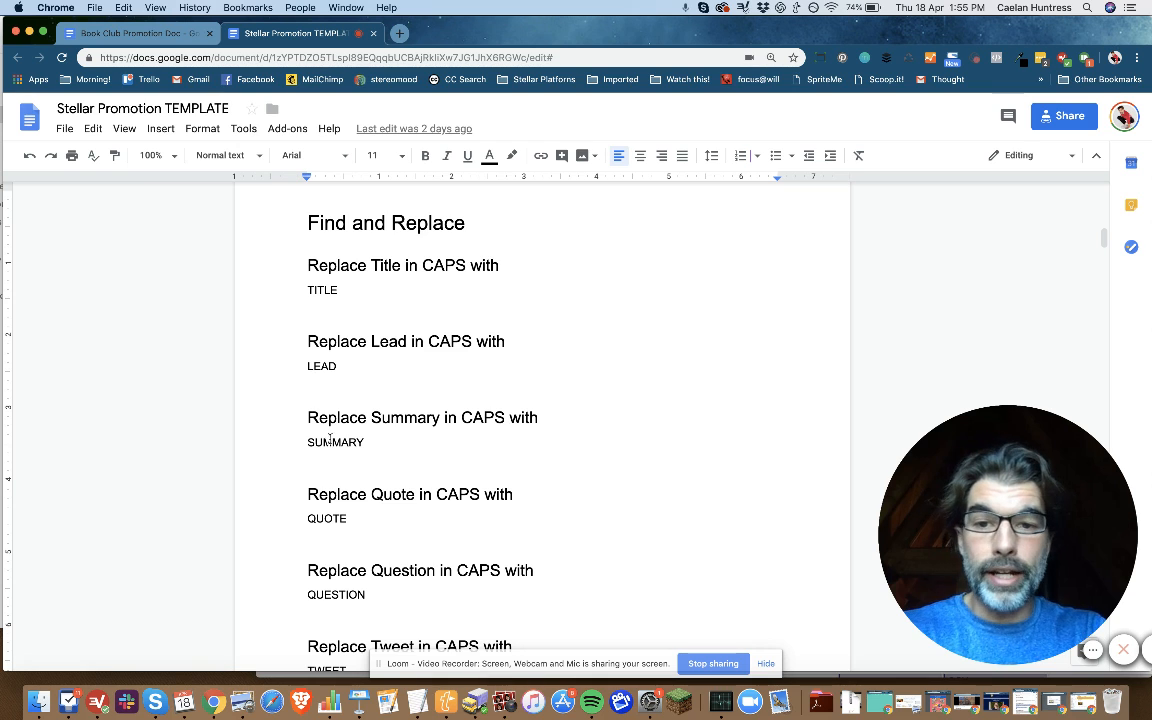
{"action": "double_click", "coordinate": [383, 441]}
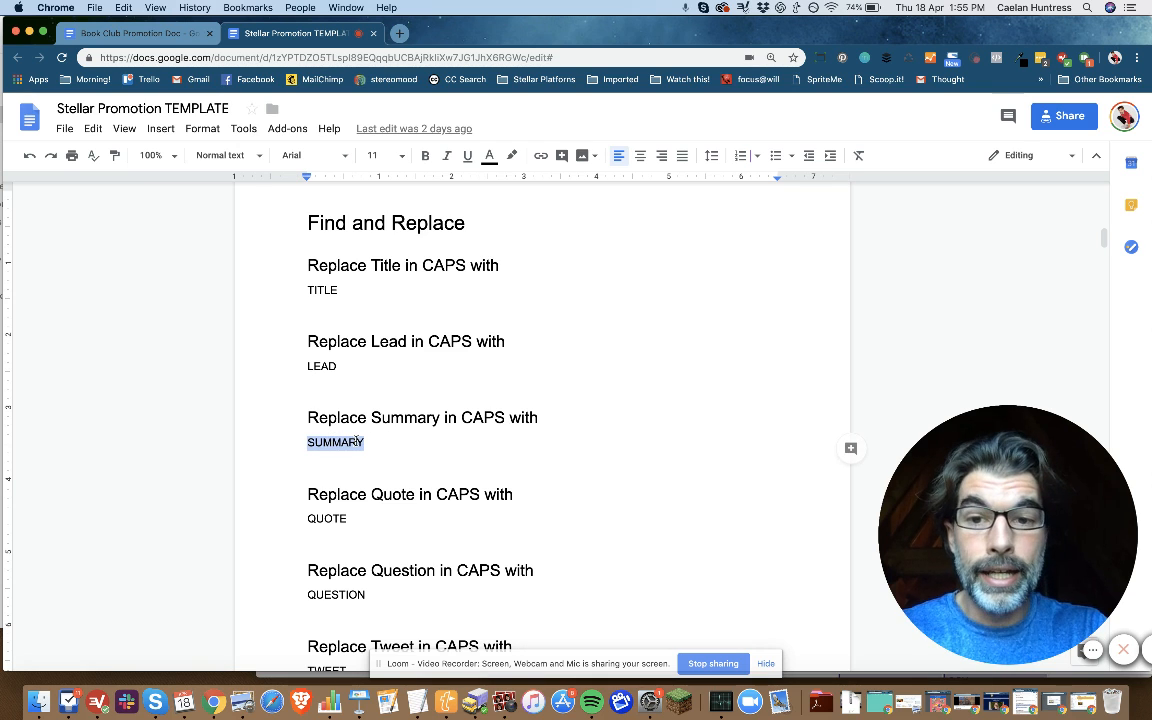
Step: Switch to the Book Club Promotion Doc and correct "WHat" to "What" in the text under Replace Question
{"action": "left_click", "coordinate": [132, 37]}
{"action": "left_click", "coordinate": [418, 453]}
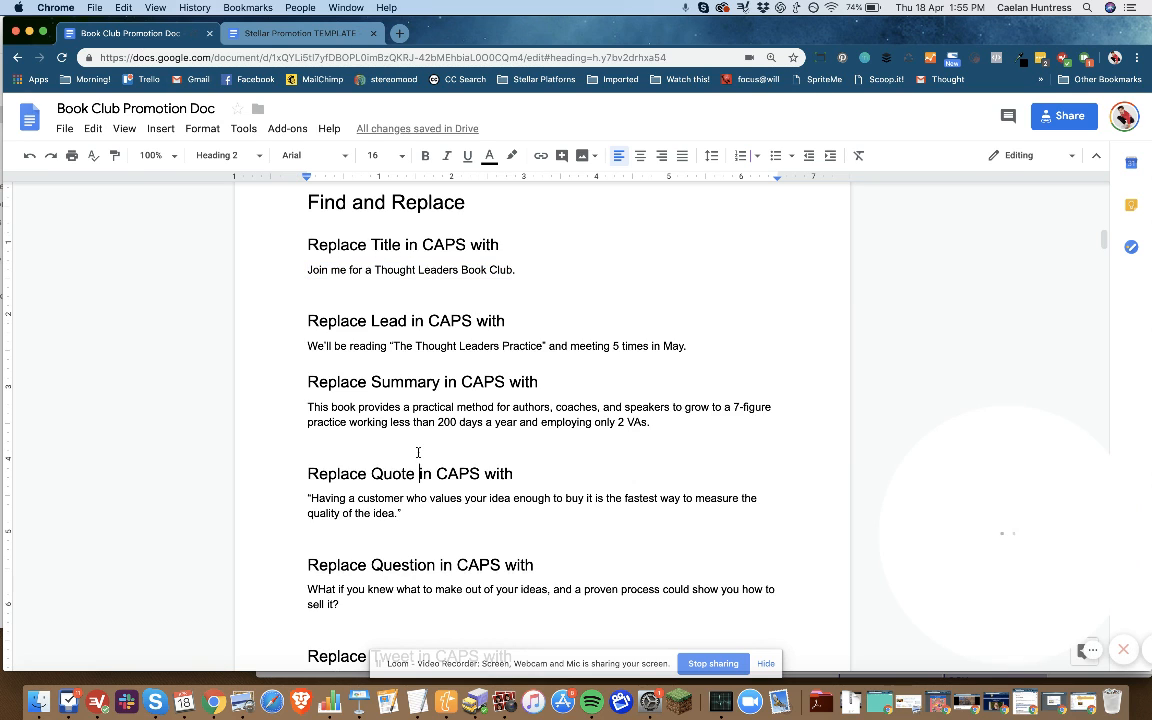
{"action": "scroll", "coordinate": [418, 453], "scroll_direction": "down", "scroll_amount": 3}
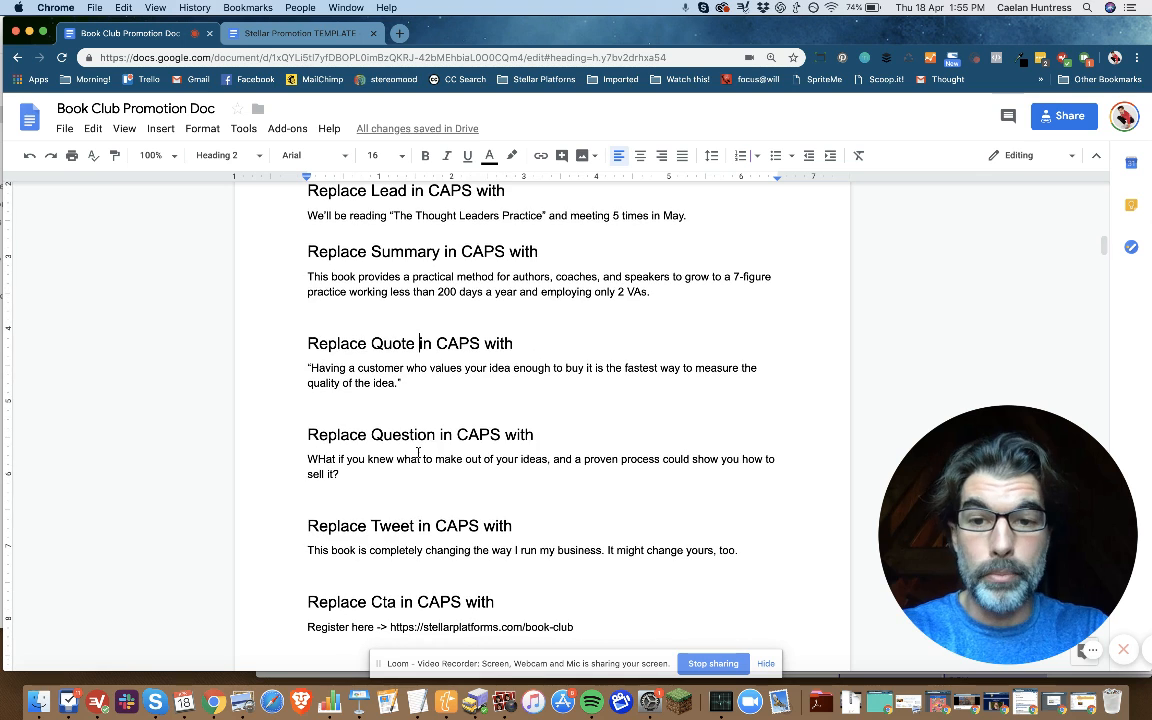
{"action": "triple_click", "coordinate": [325, 460]}
{"action": "left_click", "coordinate": [325, 460]}
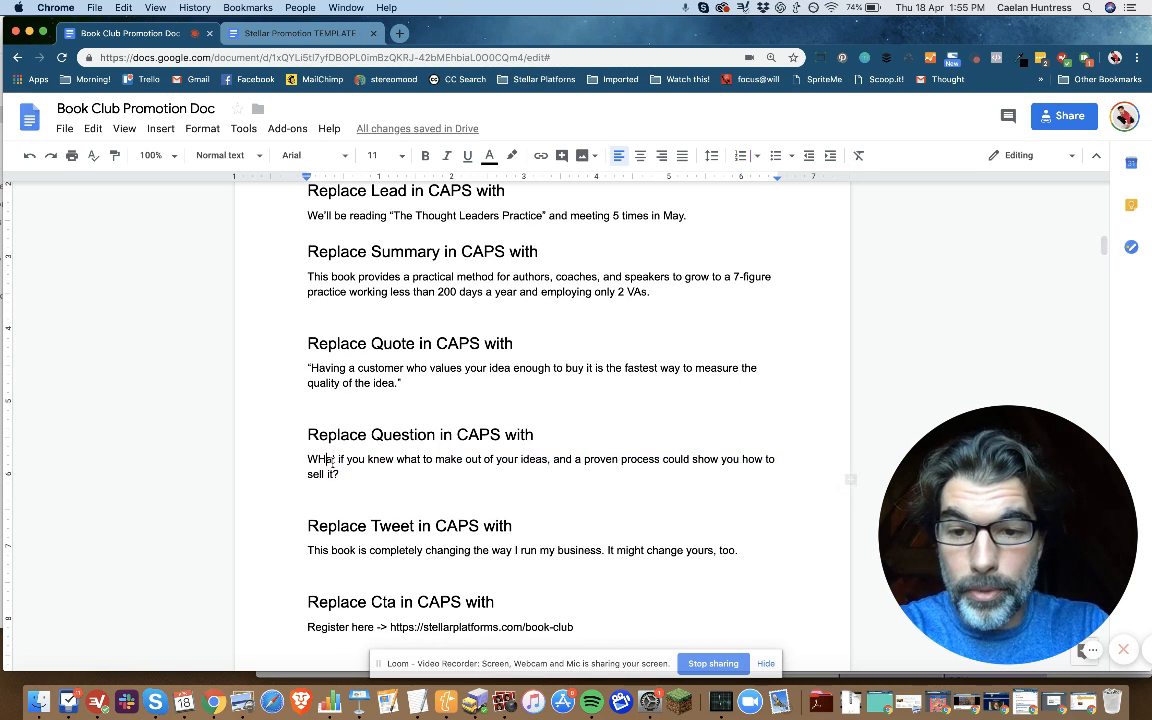
Step: Examine the call to action, hashtags, image guidelines and the placeholder-based Facebook and Twitter posts in the Book Club Promotion Doc
{"action": "scroll", "coordinate": [338, 464], "scroll_direction": "down", "scroll_amount": 3}
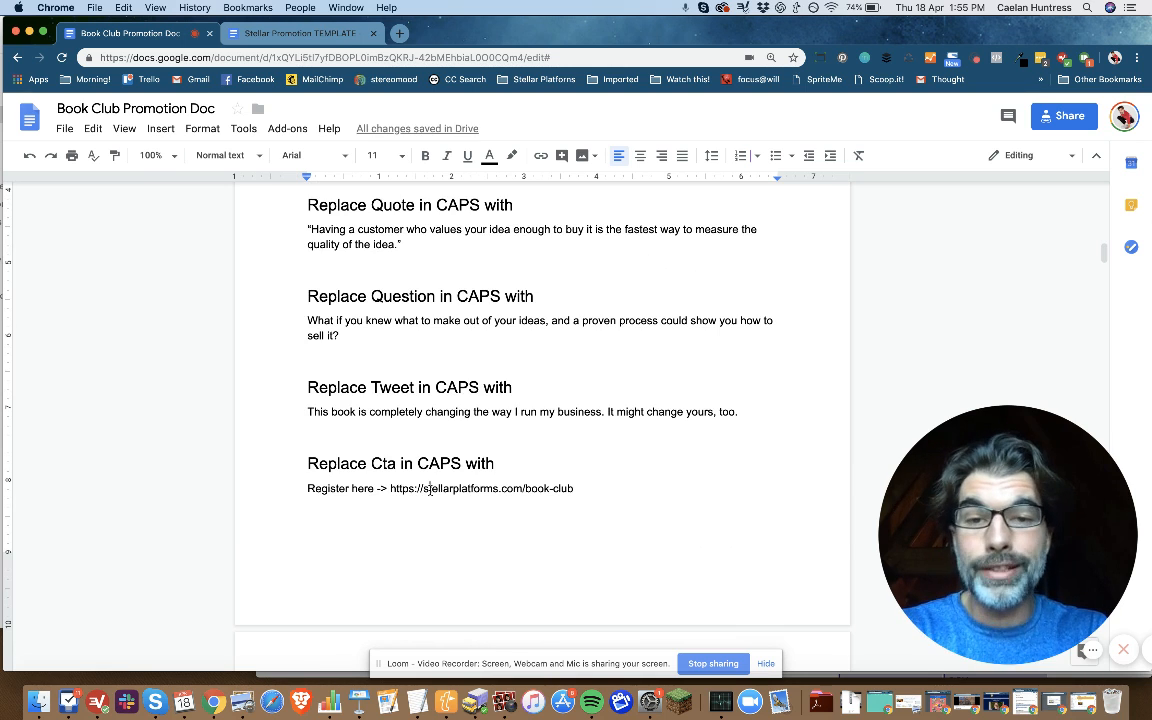
{"action": "scroll", "coordinate": [430, 489], "scroll_direction": "down", "scroll_amount": 10}
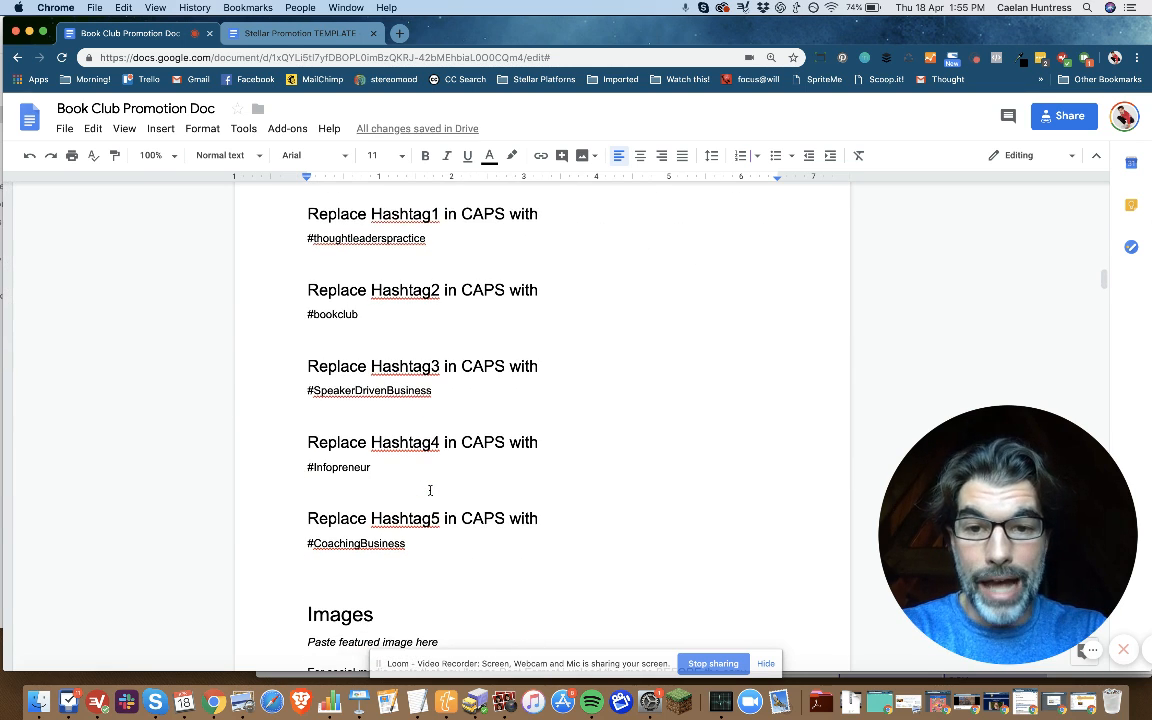
{"action": "scroll", "coordinate": [430, 489], "scroll_direction": "up", "scroll_amount": 15}
{"action": "scroll", "coordinate": [430, 489], "scroll_direction": "down", "scroll_amount": 17}
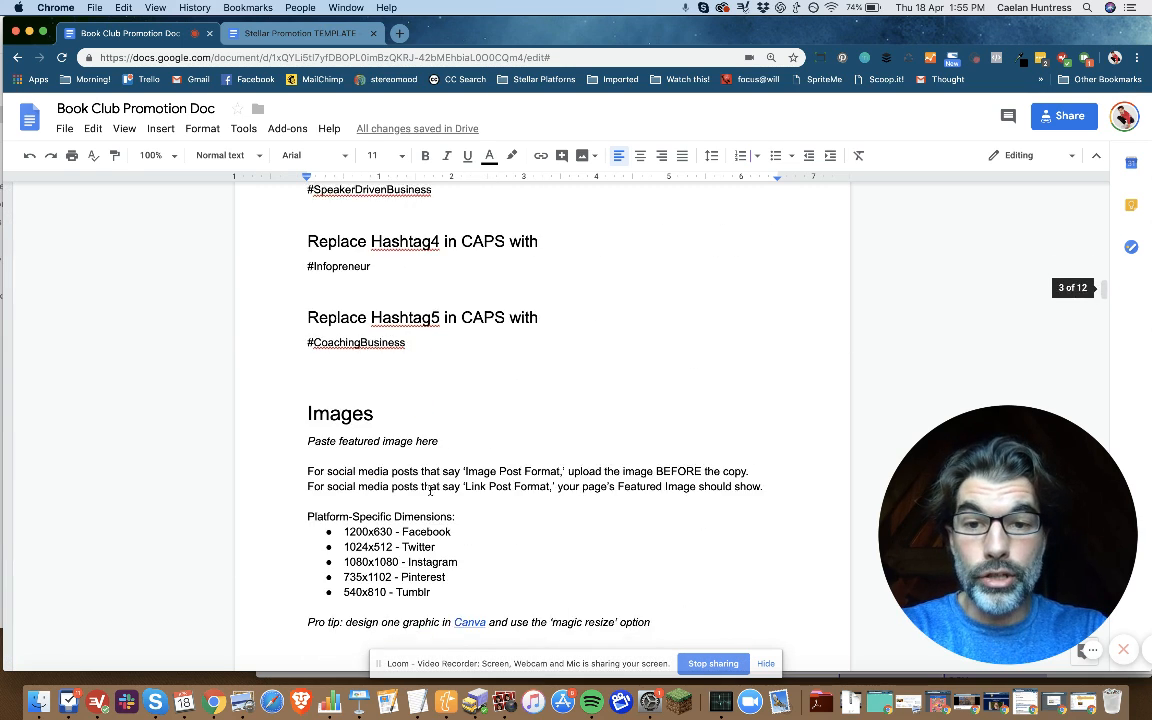
{"action": "scroll", "coordinate": [430, 489], "scroll_direction": "down", "scroll_amount": 10}
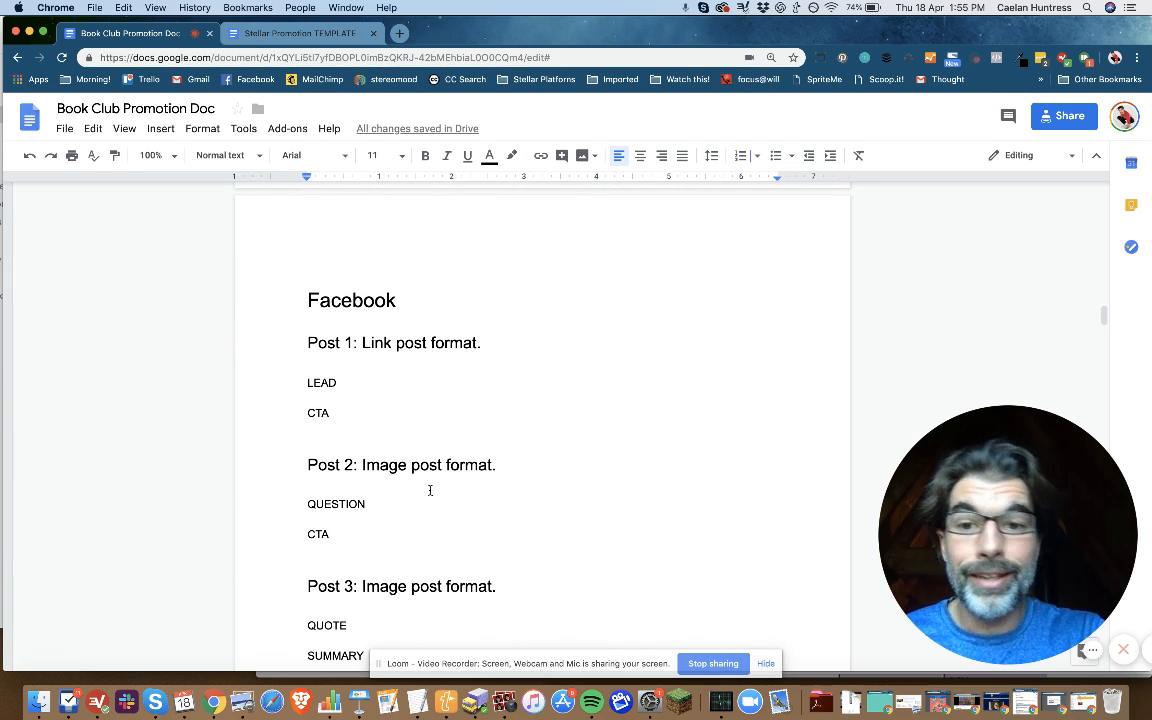
{"action": "scroll", "coordinate": [430, 490], "scroll_direction": "down", "scroll_amount": 3}
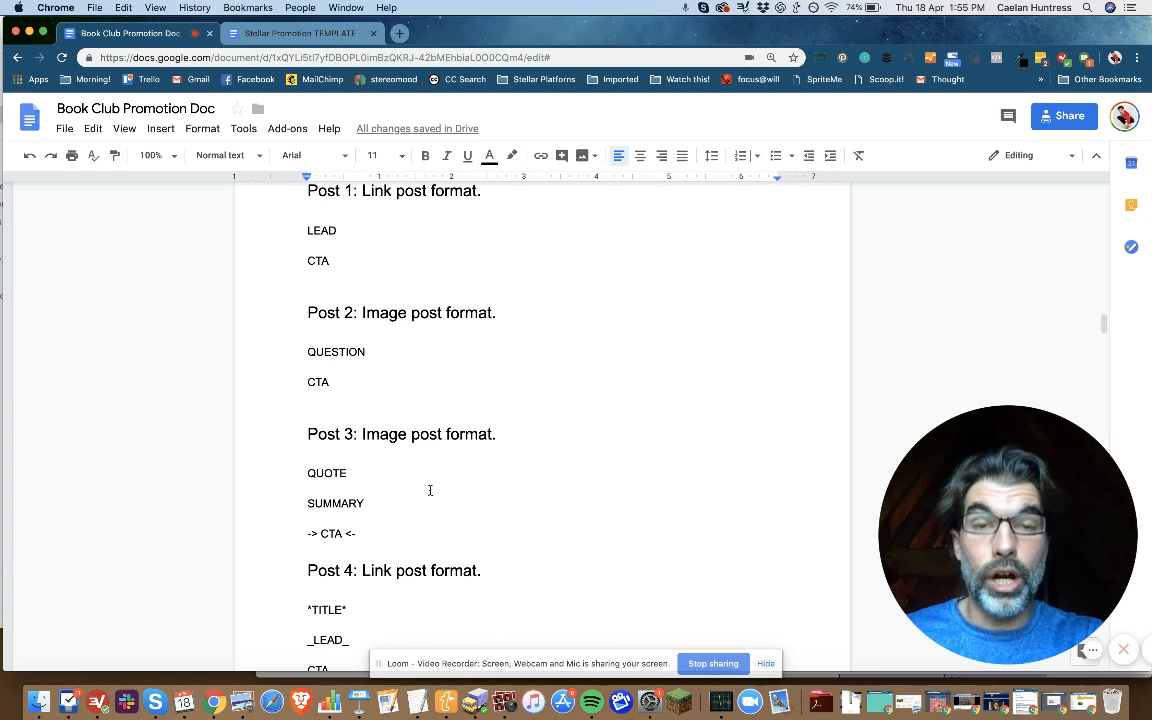
{"action": "scroll", "coordinate": [430, 490], "scroll_direction": "up", "scroll_amount": 3}
{"action": "scroll", "coordinate": [430, 490], "scroll_direction": "down", "scroll_amount": 16}
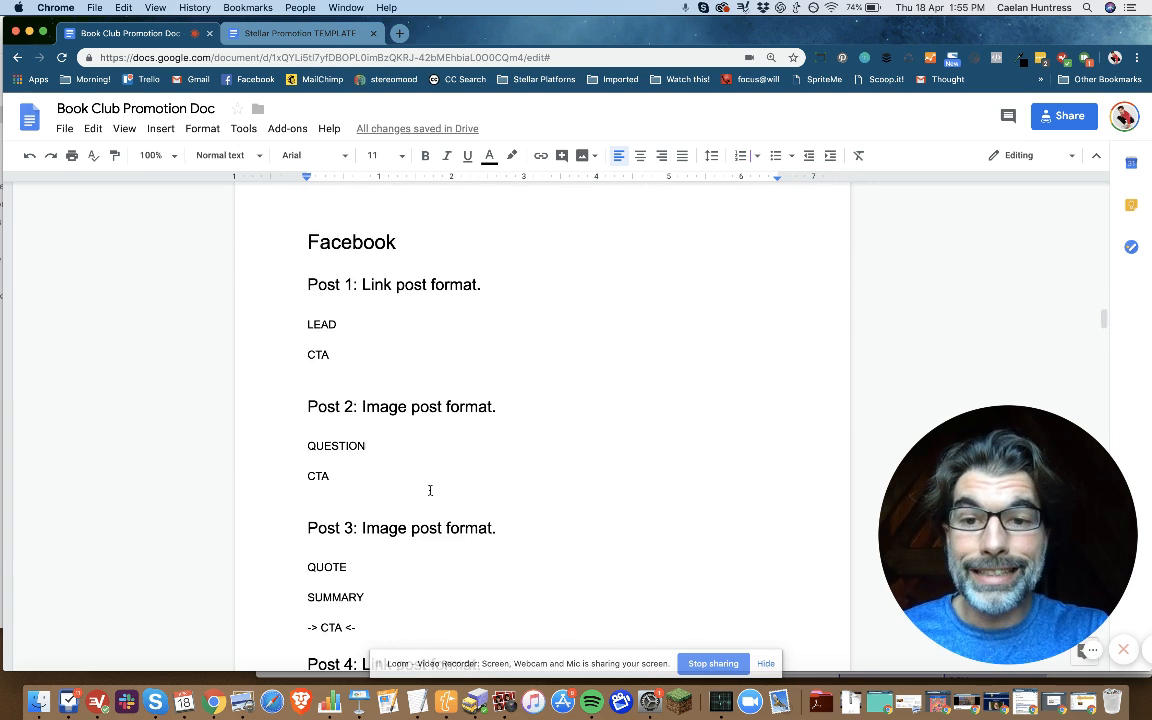
{"action": "scroll", "coordinate": [430, 490], "scroll_direction": "down", "scroll_amount": 15}
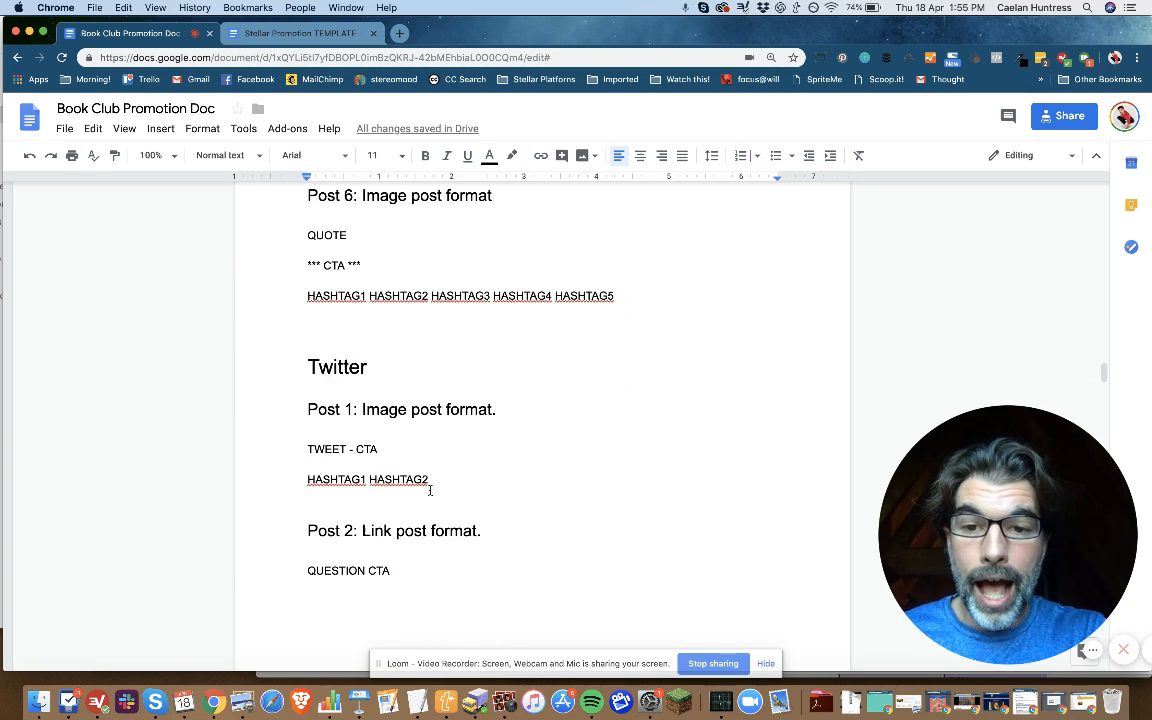
{"action": "scroll", "coordinate": [430, 490], "scroll_direction": "down", "scroll_amount": 20}
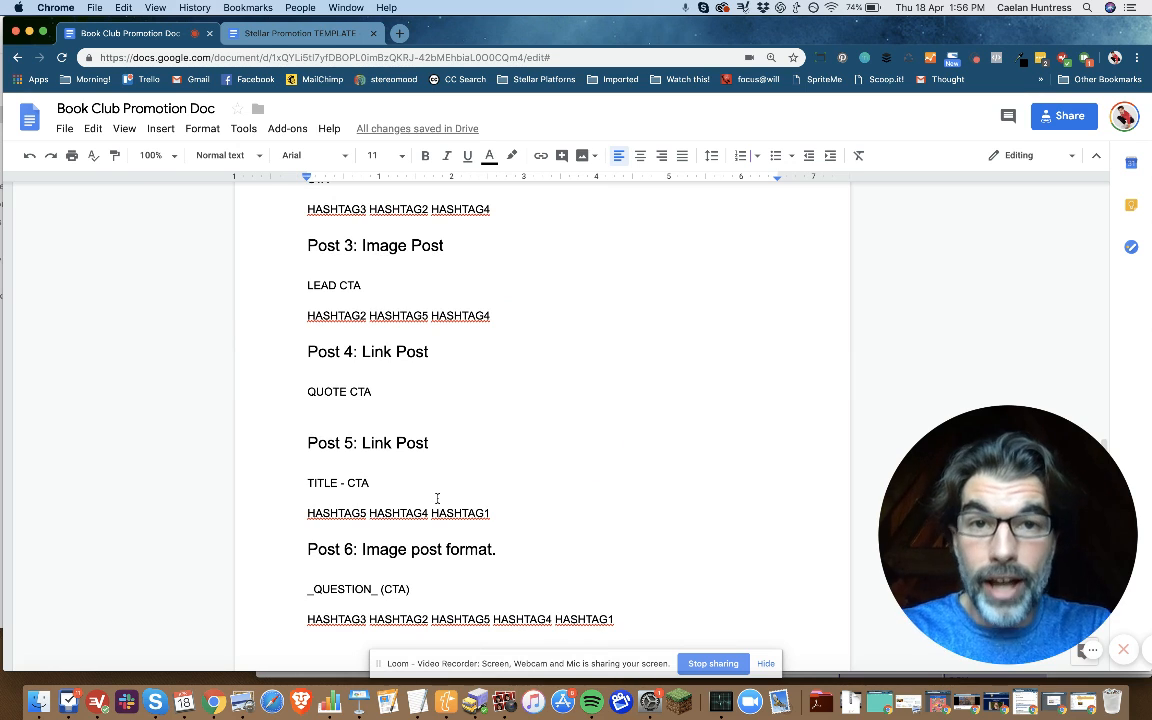
{"action": "scroll", "coordinate": [437, 497], "scroll_direction": "up", "scroll_amount": 20}
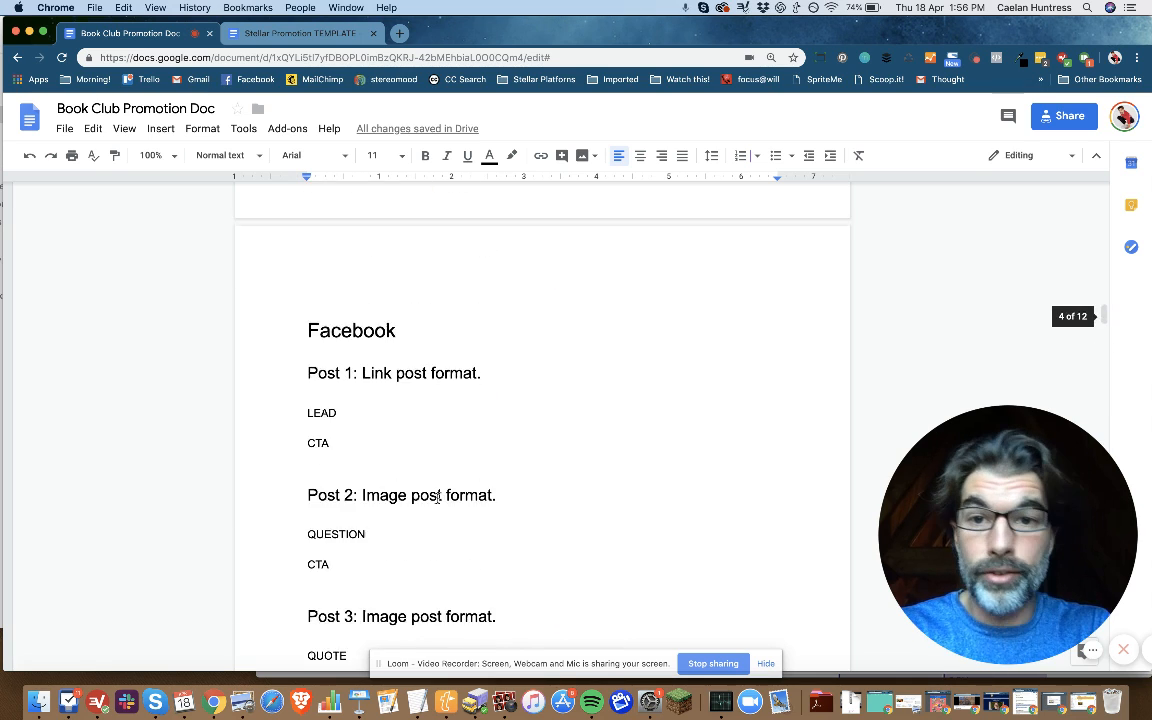
{"action": "scroll", "coordinate": [437, 497], "scroll_direction": "up", "scroll_amount": 20}
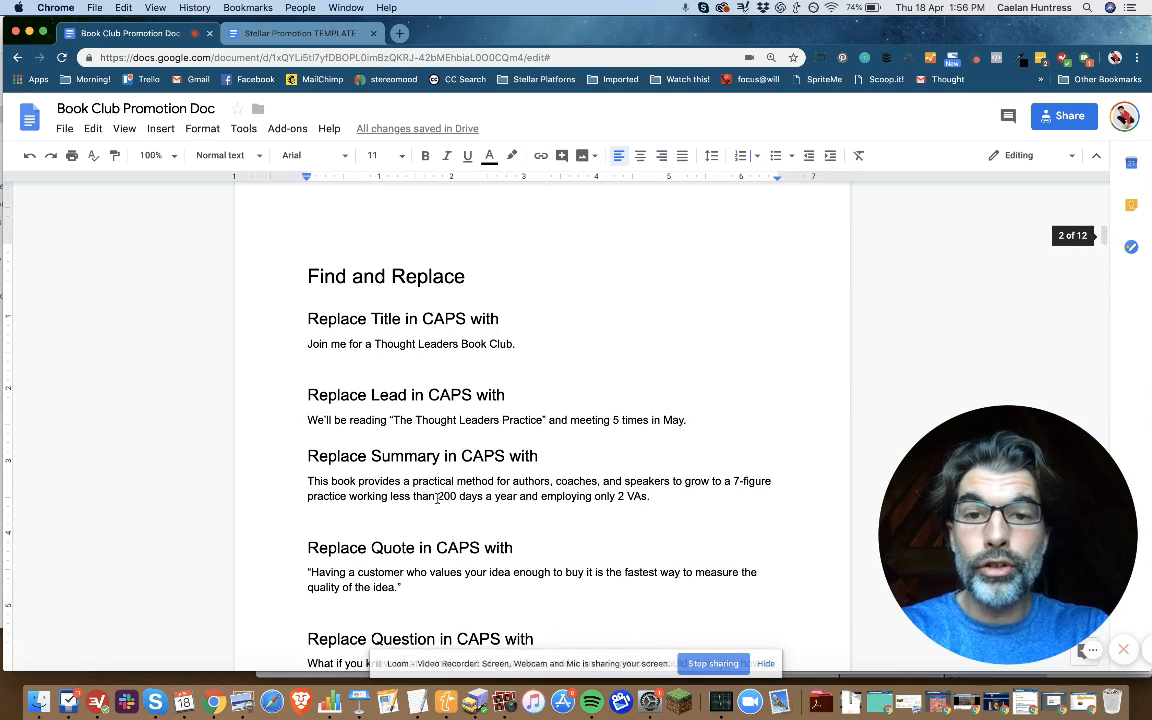
Step: Replace all occurrences of TITLE in the document with "Join me for a Thought Leaders Book Club.", matching case
{"action": "left_click_drag", "start_coordinate": [518, 345], "coordinate": [295, 345]}
{"action": "key", "text": "super+c"}
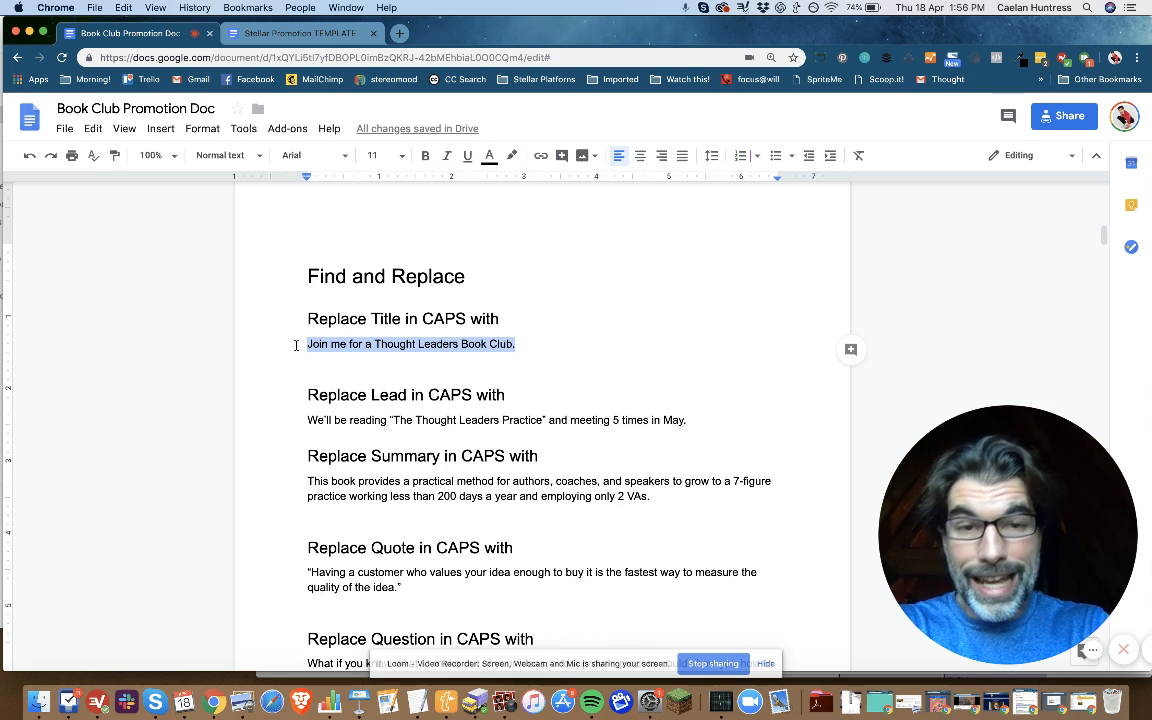
{"action": "key", "text": "super+shift+h"}
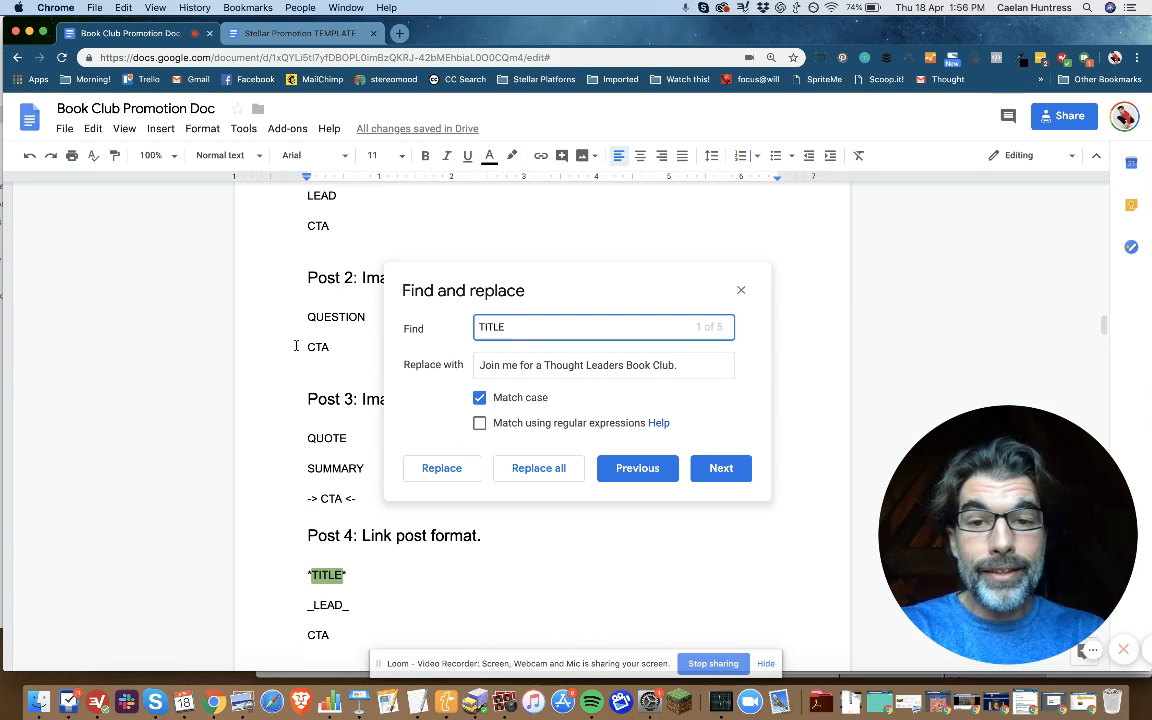
{"action": "left_click_drag", "start_coordinate": [567, 275], "coordinate": [783, 213]}
{"action": "left_click", "coordinate": [751, 309]}
{"action": "key", "text": "super+a"}
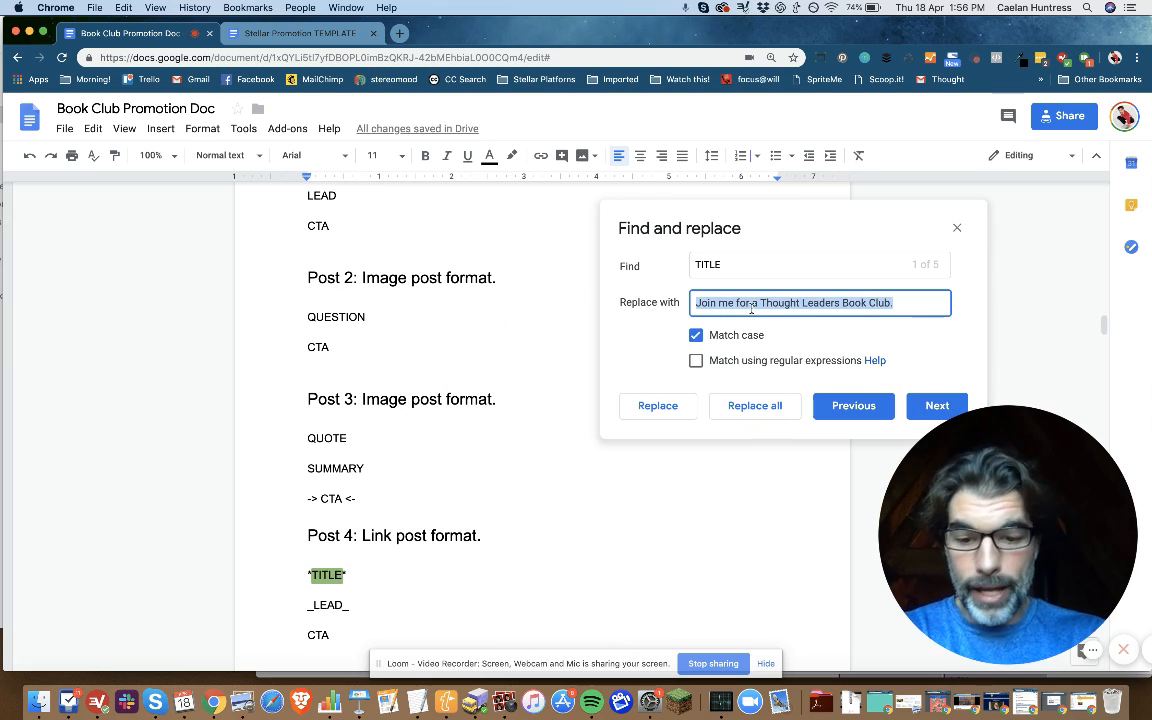
{"action": "key", "text": "super+v"}
{"action": "double_click", "coordinate": [713, 266]}
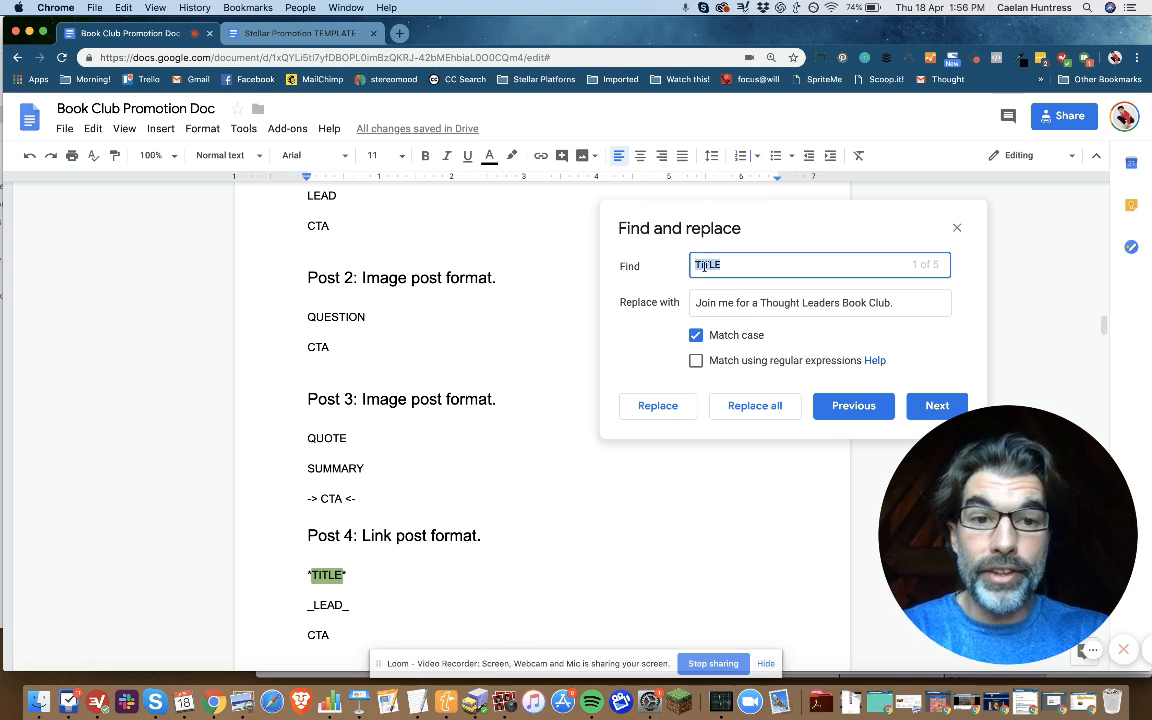
{"action": "left_click", "coordinate": [697, 335]}
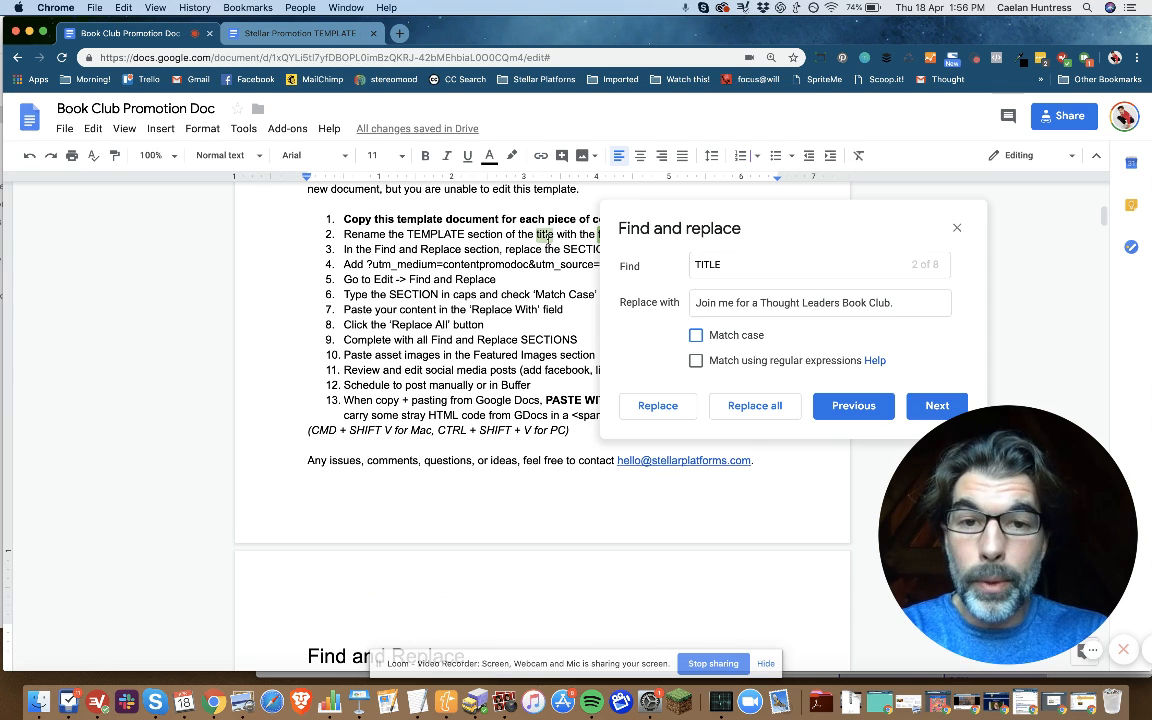
{"action": "left_click", "coordinate": [696, 336]}
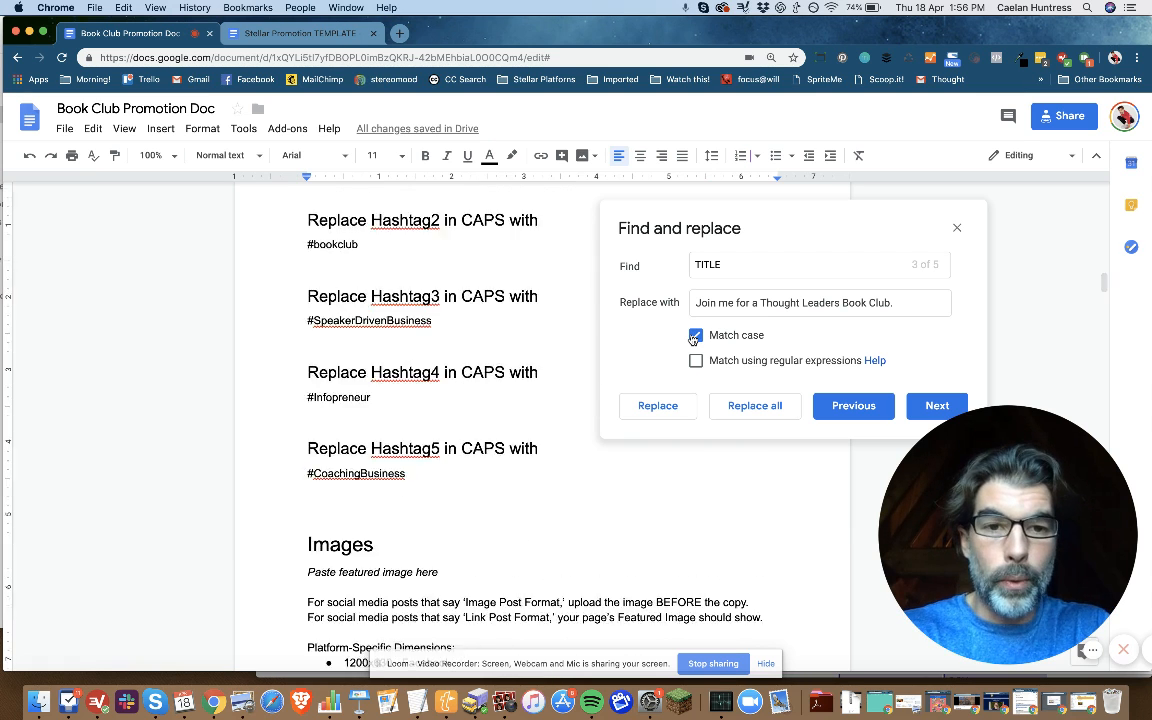
{"action": "scroll", "coordinate": [313, 577], "scroll_direction": "down", "scroll_amount": 3}
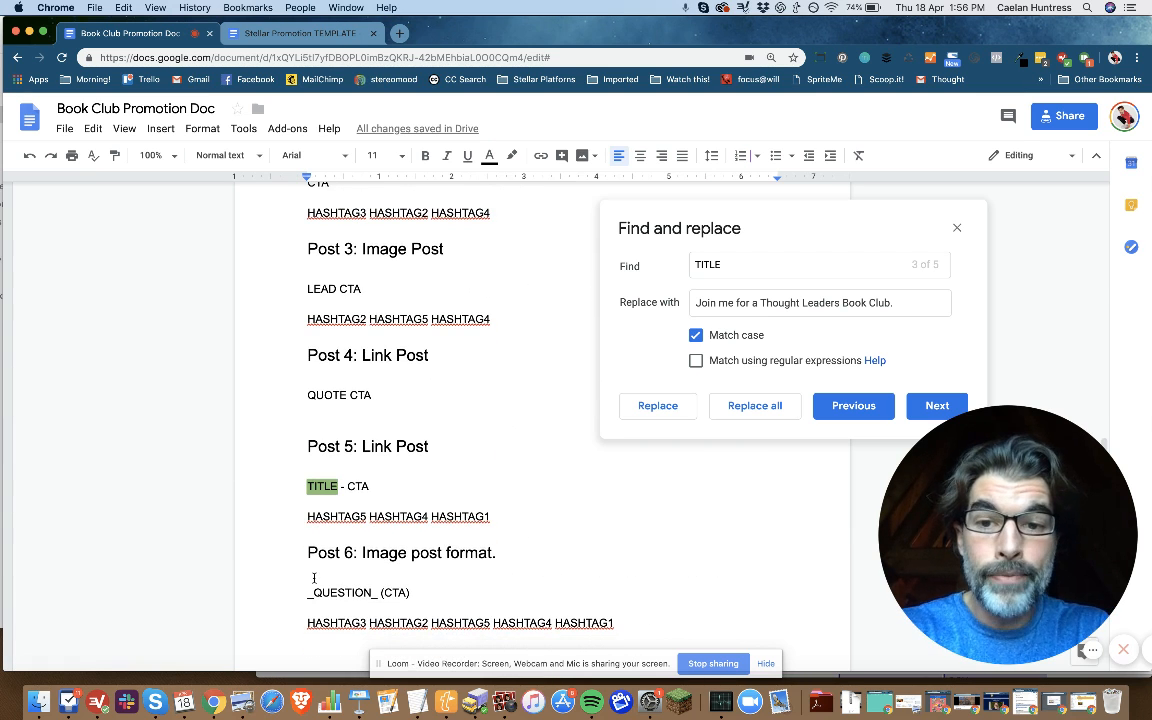
{"action": "left_click", "coordinate": [755, 406]}
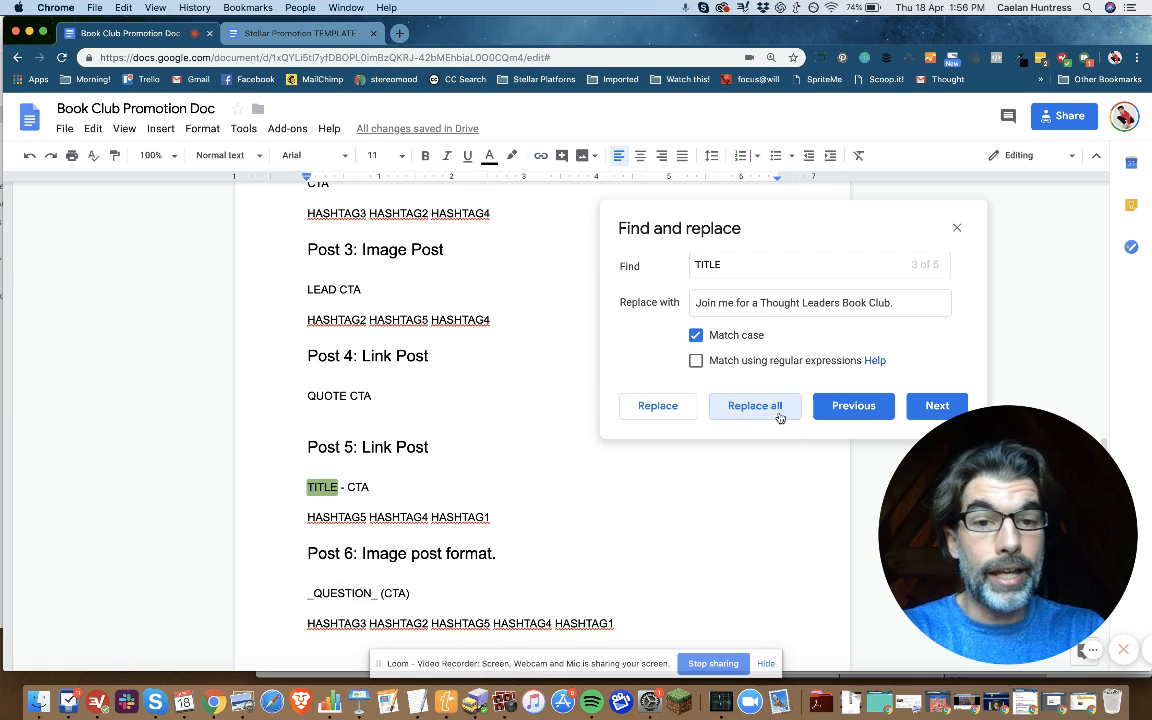
Step: Replace all occurrences of LEAD with "We'll be reading “The Thought Leaders Practice” and meeting 5 times in May.", matching case
{"action": "scroll", "coordinate": [437, 533], "scroll_direction": "up", "scroll_amount": 20}
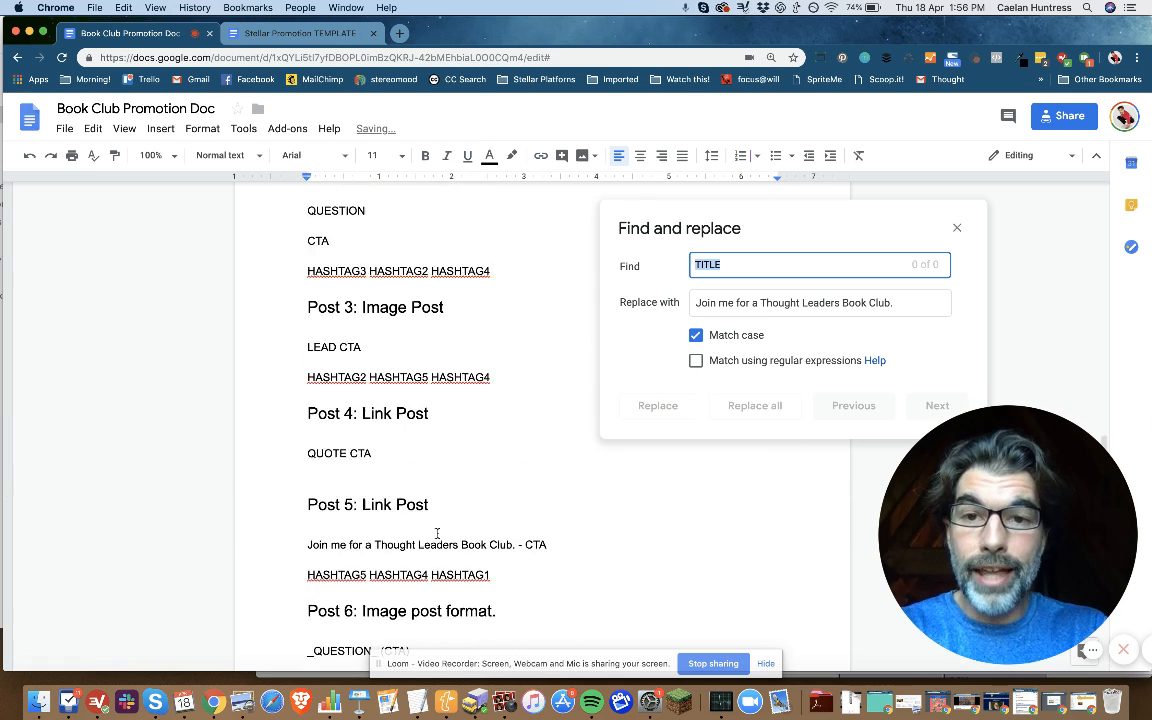
{"action": "scroll", "coordinate": [437, 533], "scroll_direction": "up", "scroll_amount": 5}
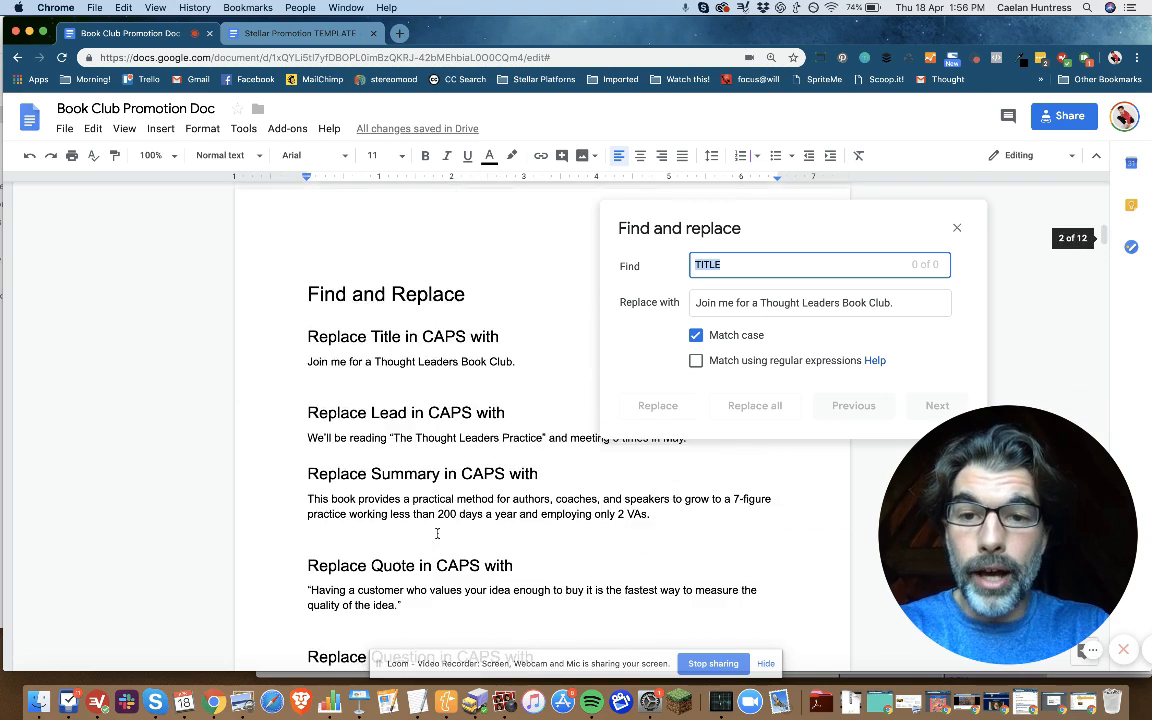
{"action": "scroll", "coordinate": [440, 500], "scroll_direction": "down", "scroll_amount": 4}
{"action": "scroll", "coordinate": [446, 455], "scroll_direction": "up", "scroll_amount": 1}
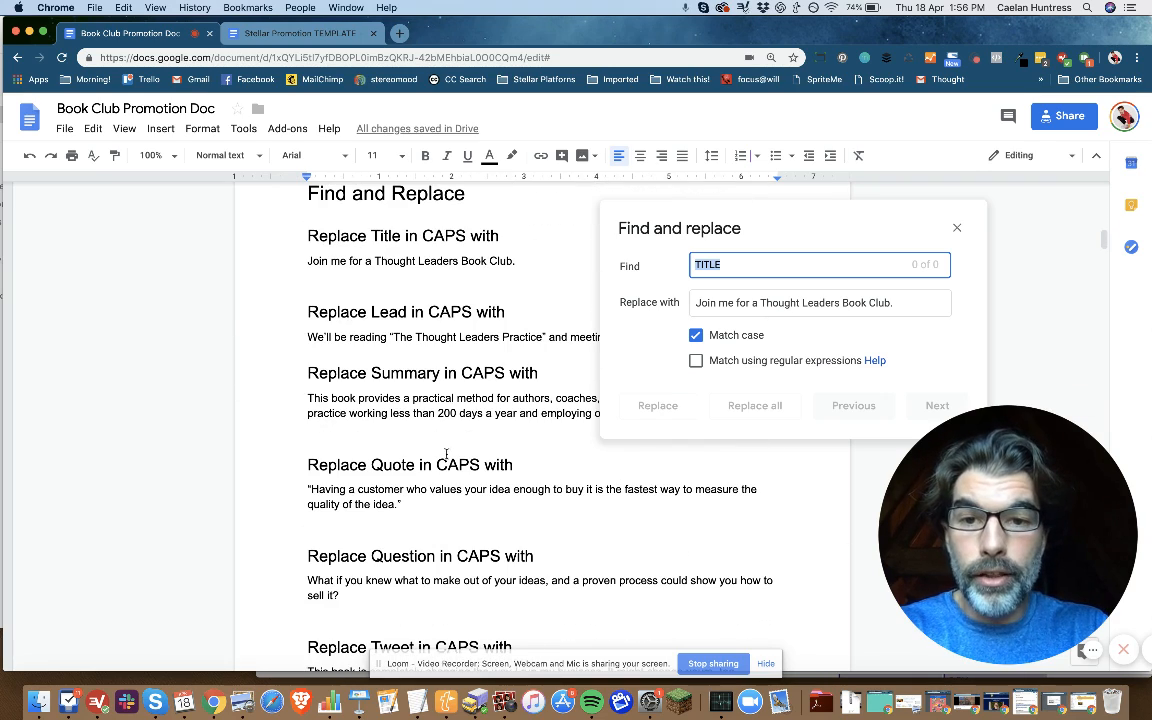
{"action": "triple_click", "coordinate": [440, 338]}
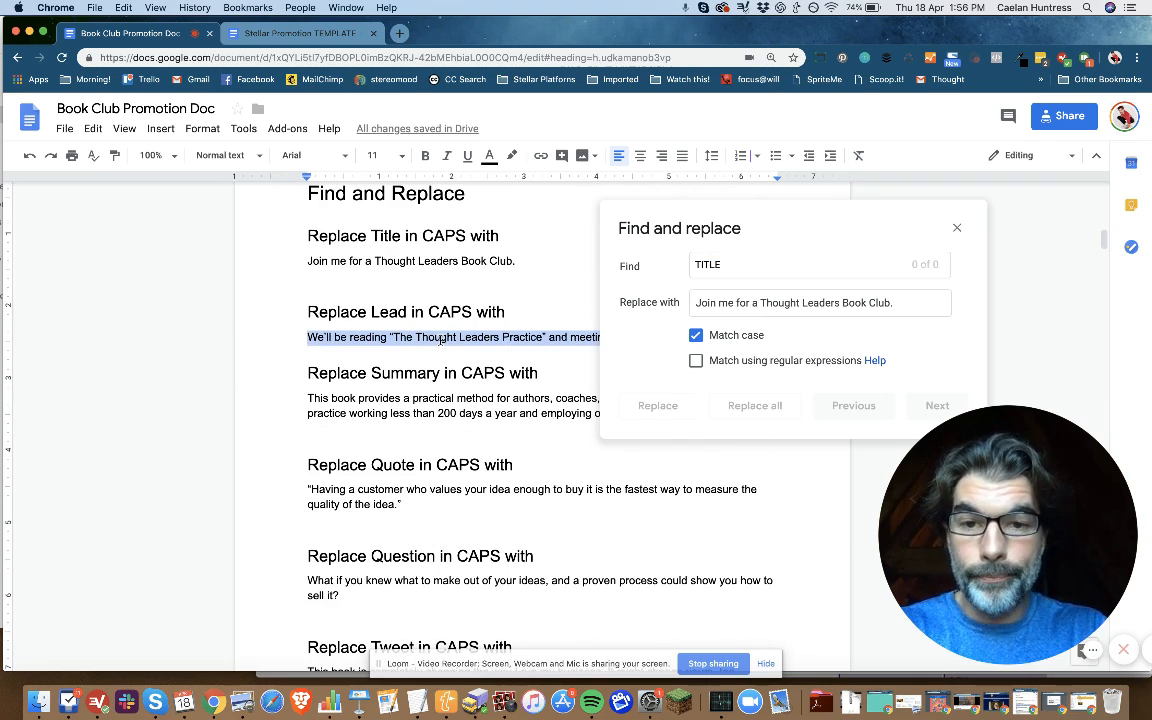
{"action": "double_click", "coordinate": [706, 263]}
{"action": "type", "text": "LEAD"}
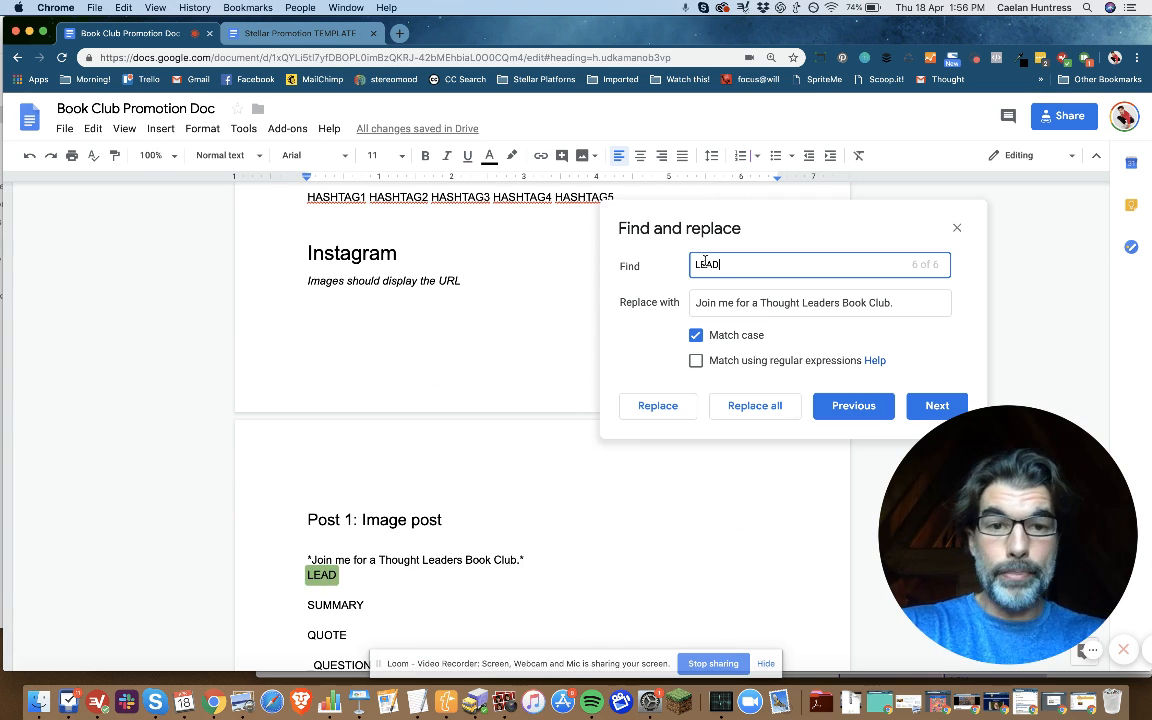
{"action": "key", "text": "Tab"}
{"action": "key", "text": "super+v"}
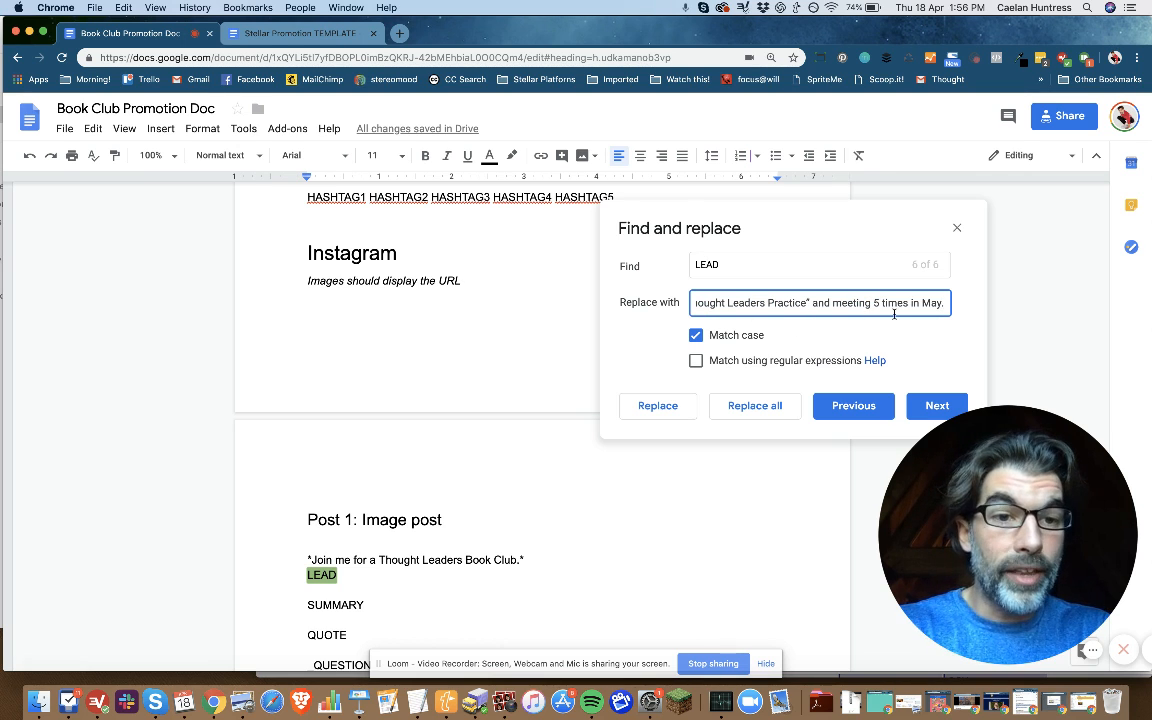
{"action": "left_click", "coordinate": [760, 407]}
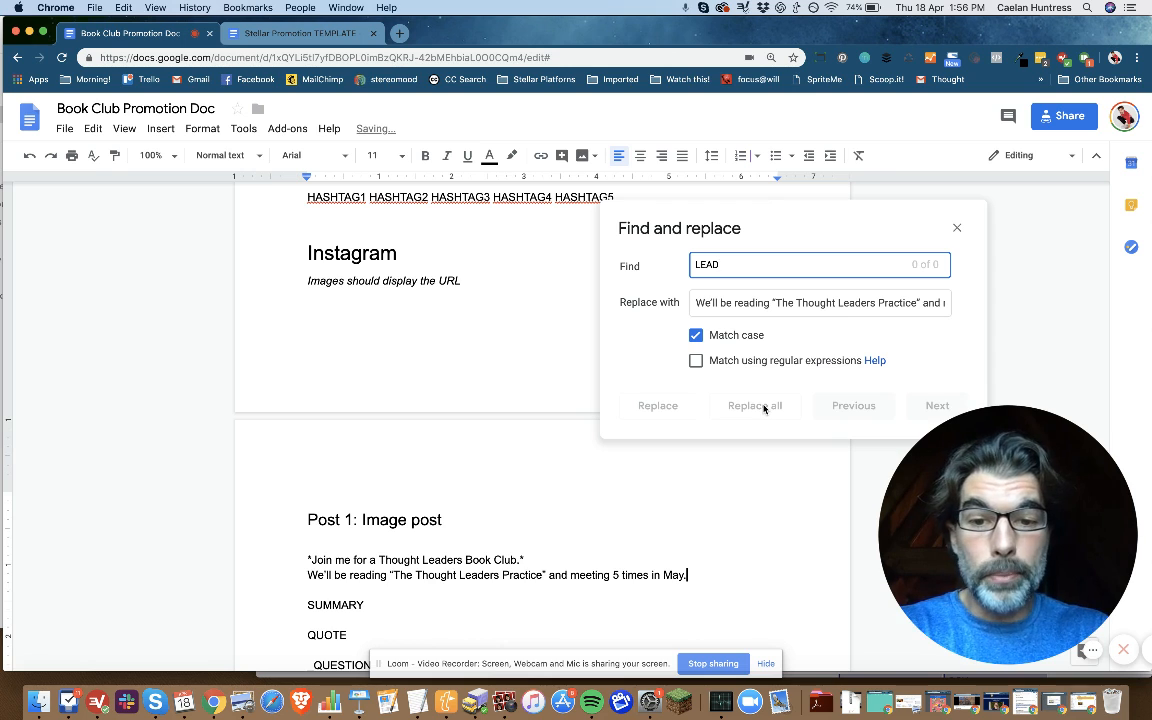
Step: Review the title and lead copy in the Instagram and other posts, then return to the Find and Replace section's list of replacement texts
{"action": "left_click", "coordinate": [306, 550]}
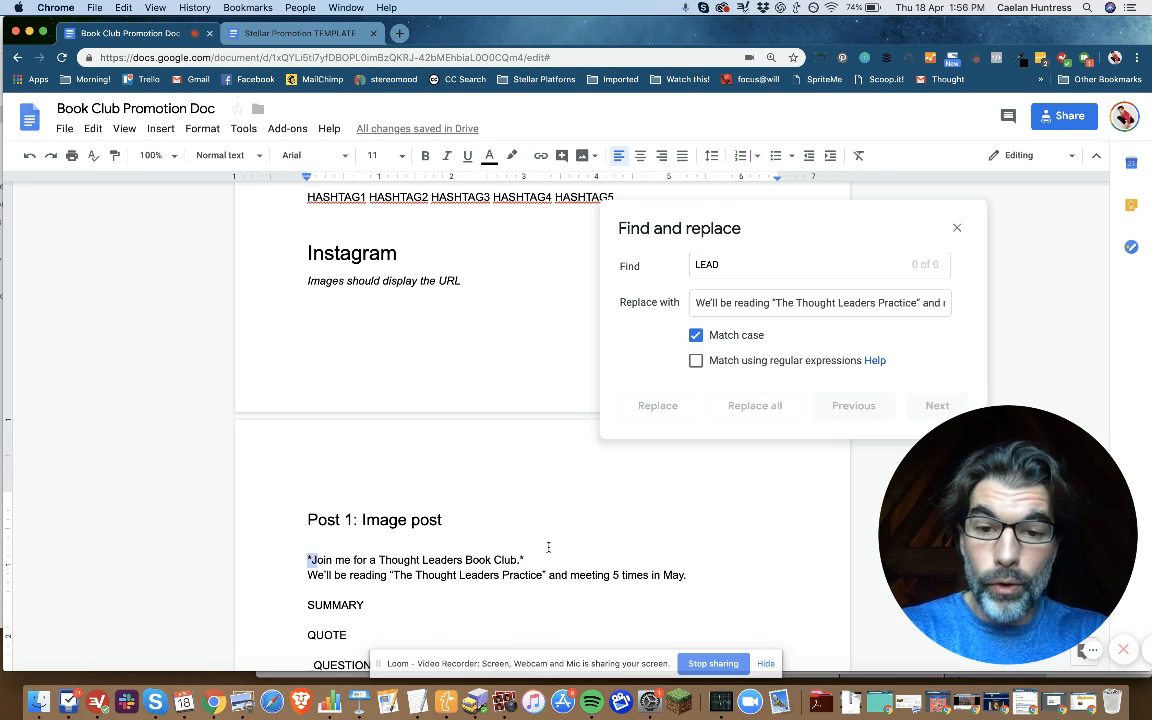
{"action": "left_click", "coordinate": [596, 572], "text": "shift"}
{"action": "left_click", "coordinate": [660, 562]}
{"action": "scroll", "coordinate": [403, 588], "scroll_direction": "down", "scroll_amount": 1}
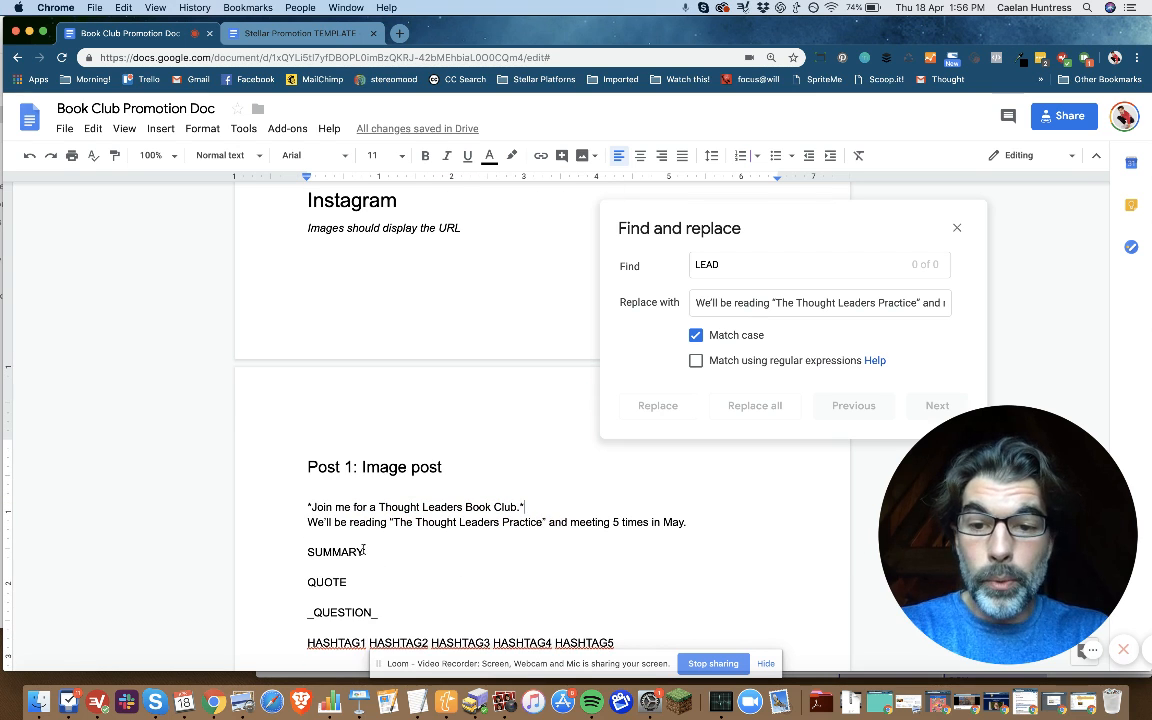
{"action": "scroll", "coordinate": [445, 552], "scroll_direction": "down", "scroll_amount": 15}
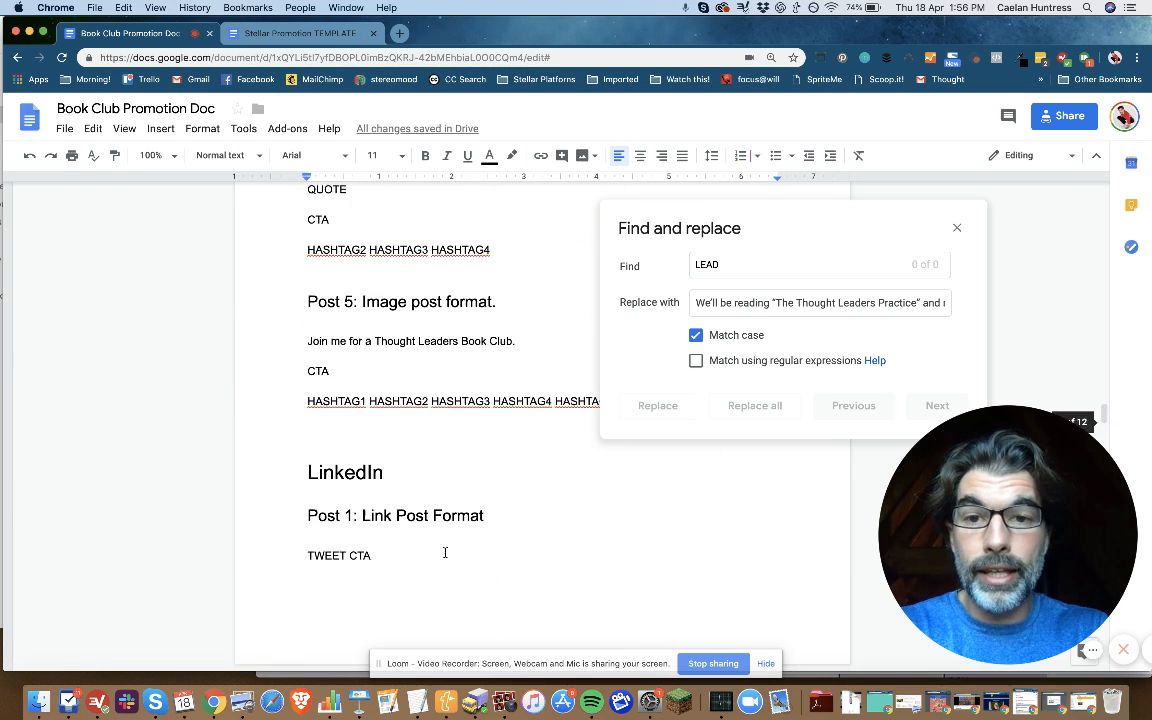
{"action": "scroll", "coordinate": [445, 552], "scroll_direction": "up", "scroll_amount": 20}
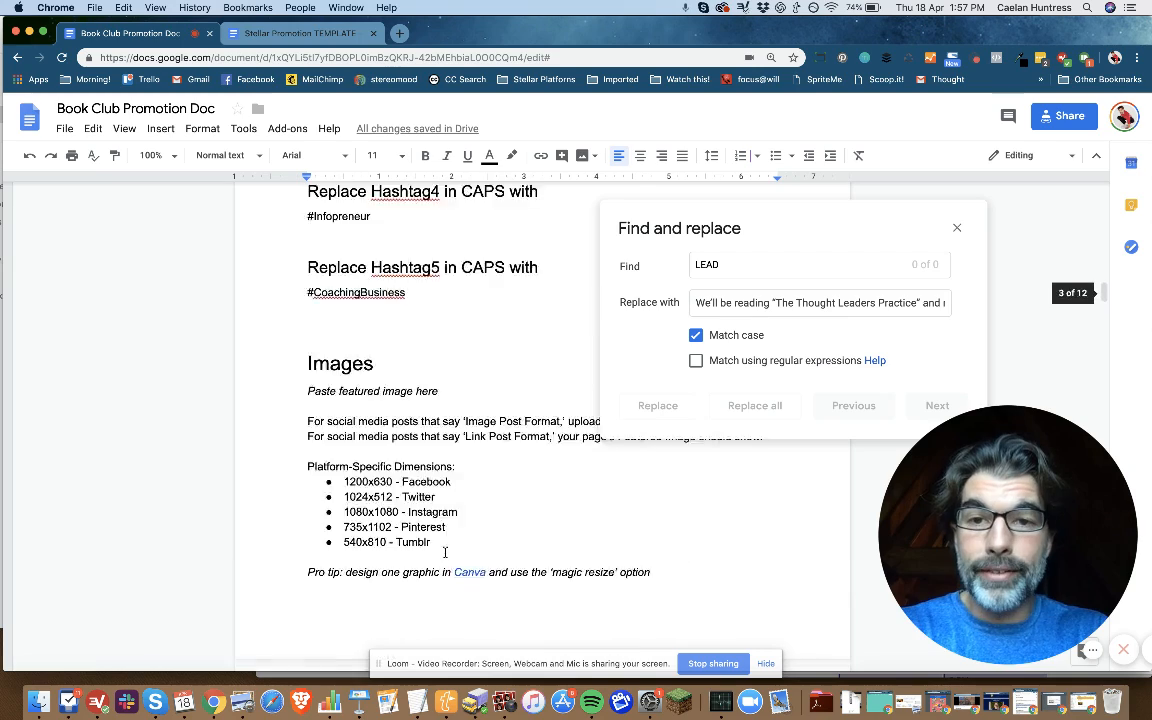
{"action": "scroll", "coordinate": [445, 552], "scroll_direction": "up", "scroll_amount": 15}
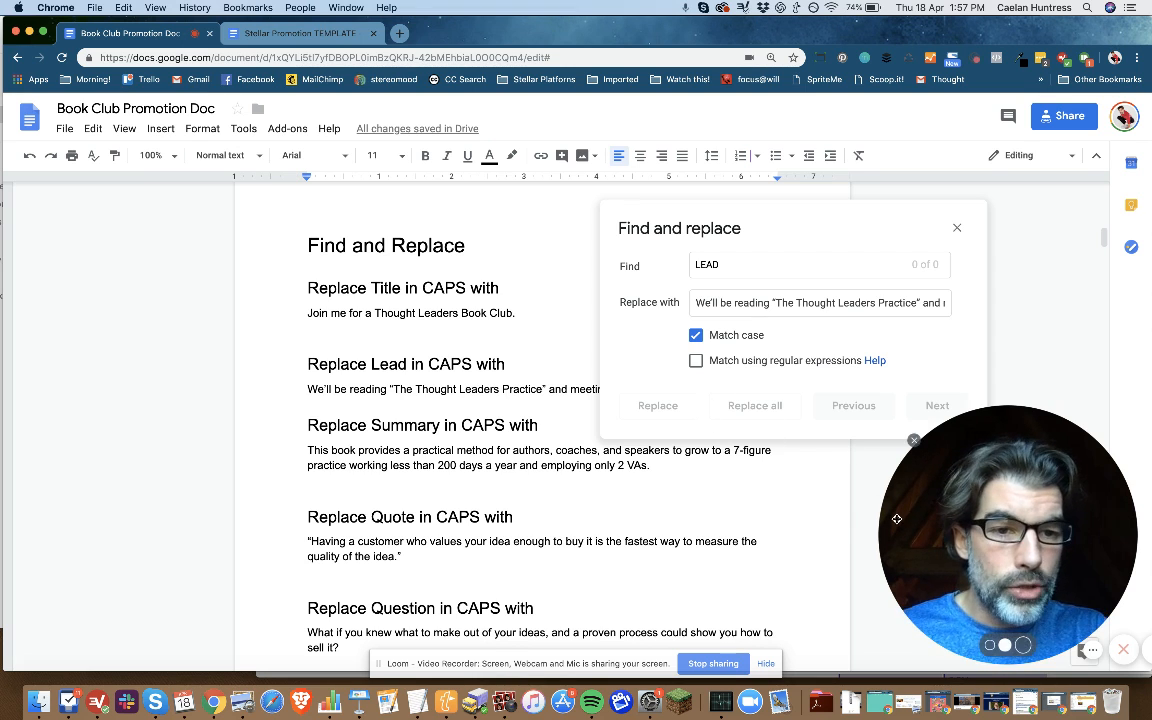
{"action": "left_click_drag", "start_coordinate": [897, 519], "coordinate": [864, 519]}
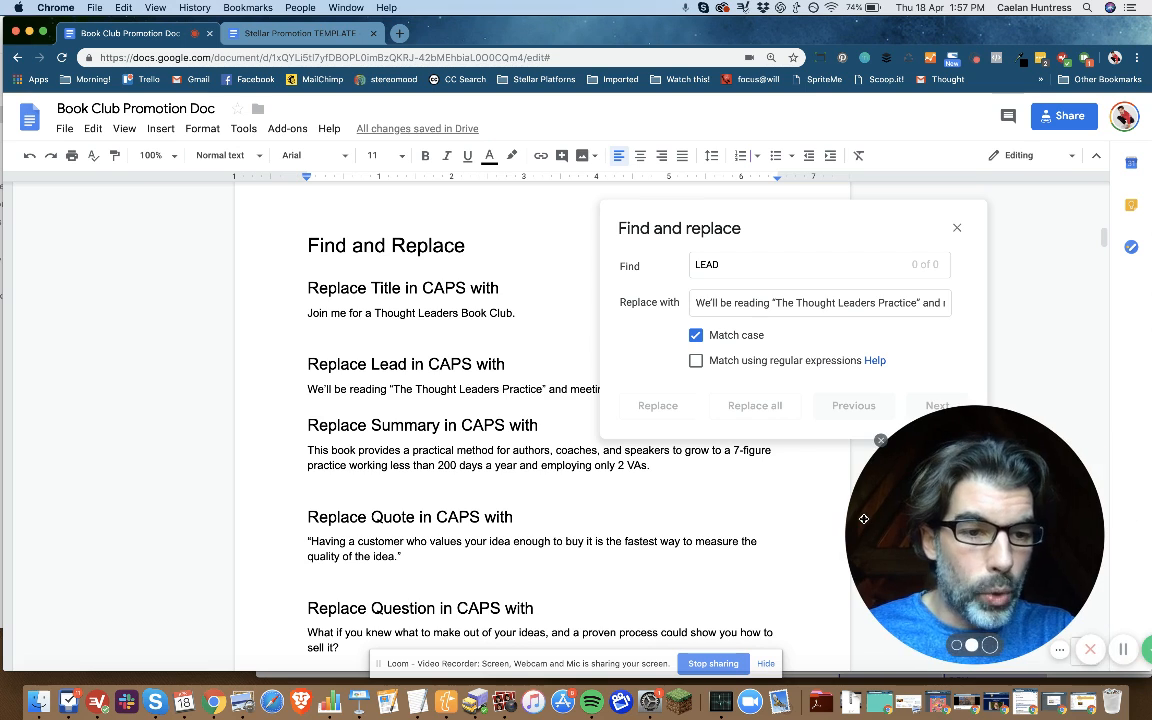
{"action": "left_click", "coordinate": [1124, 650]}
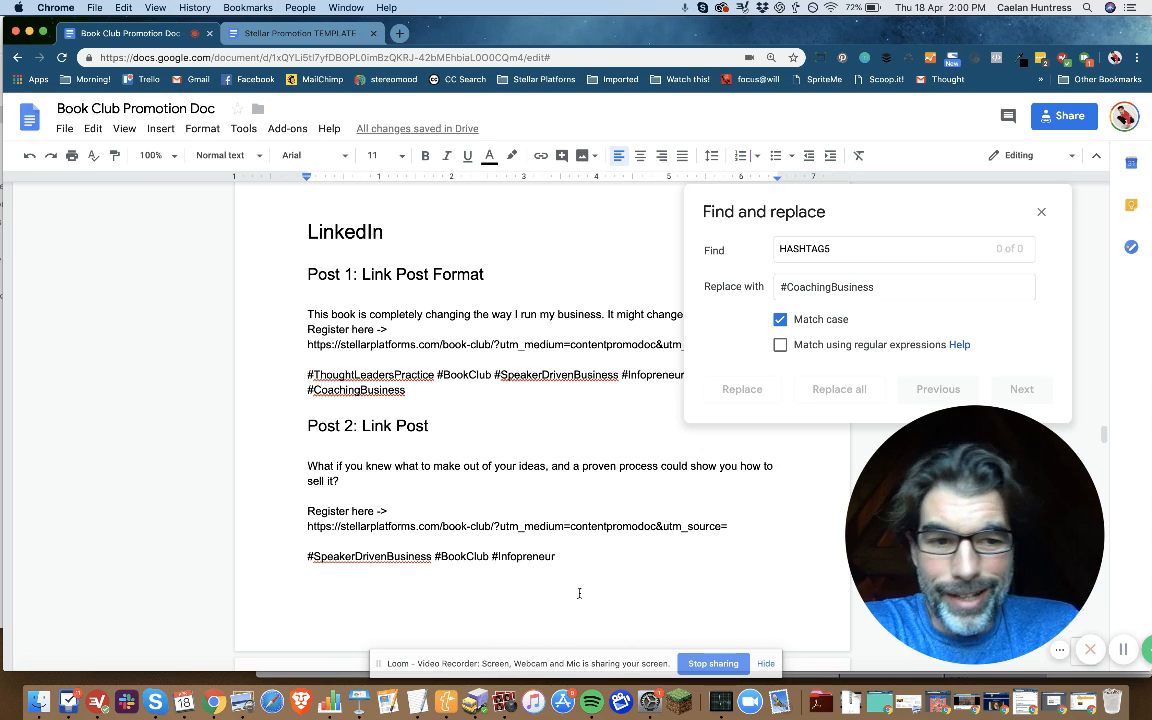
Step: Close the find and replace dialog and review the filled-in LinkedIn, Tumblr, Instagram and Pinterest posts
{"action": "left_click", "coordinate": [1040, 214]}
{"action": "scroll", "coordinate": [537, 390], "scroll_direction": "down", "scroll_amount": 8}
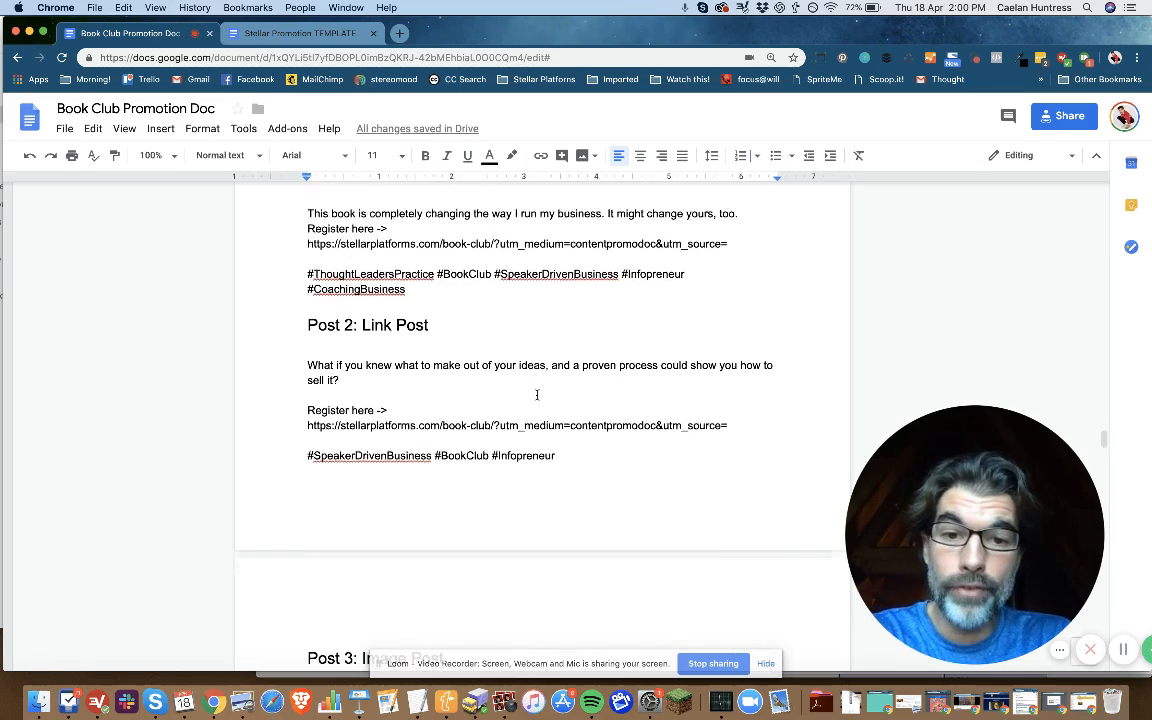
{"action": "scroll", "coordinate": [537, 395], "scroll_direction": "down", "scroll_amount": 8}
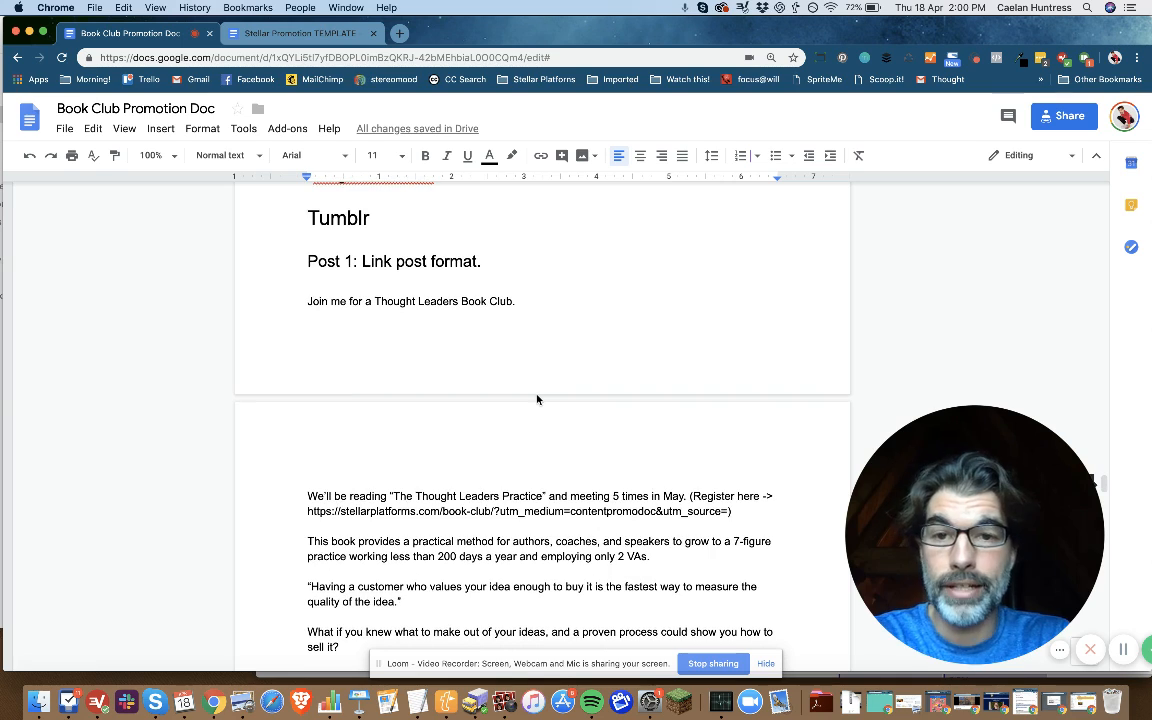
{"action": "scroll", "coordinate": [537, 399], "scroll_direction": "down", "scroll_amount": 8}
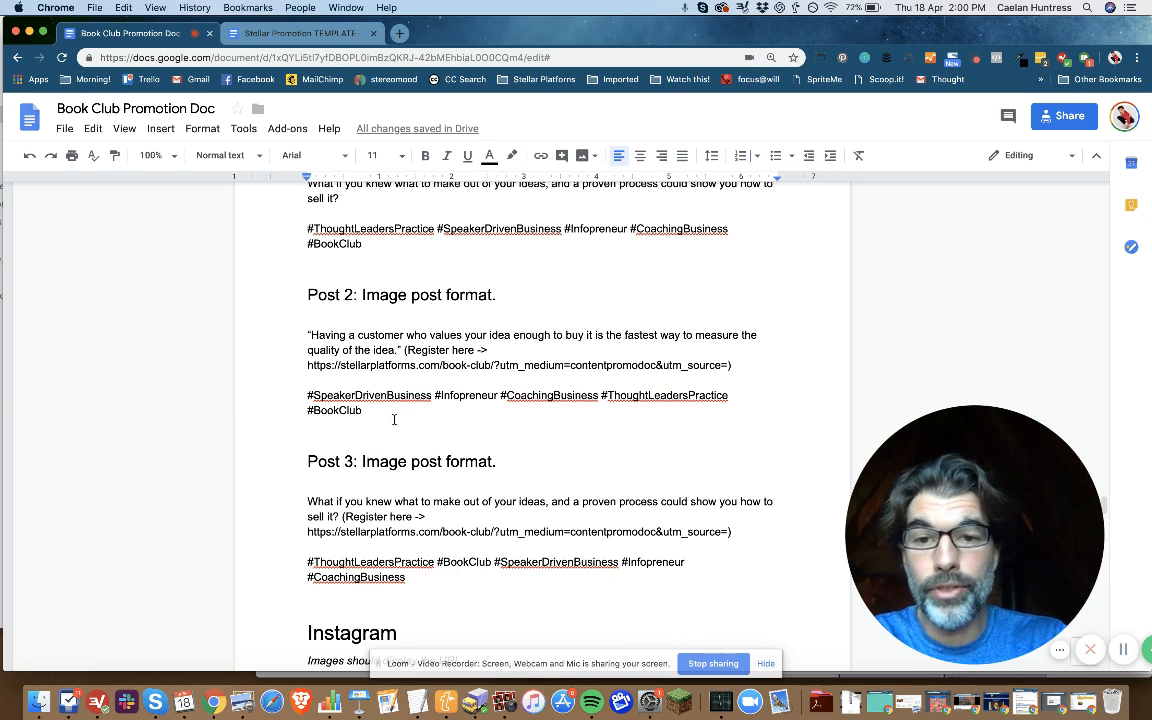
{"action": "left_click", "coordinate": [385, 410]}
{"action": "left_click_drag", "start_coordinate": [385, 410], "coordinate": [292, 338]}
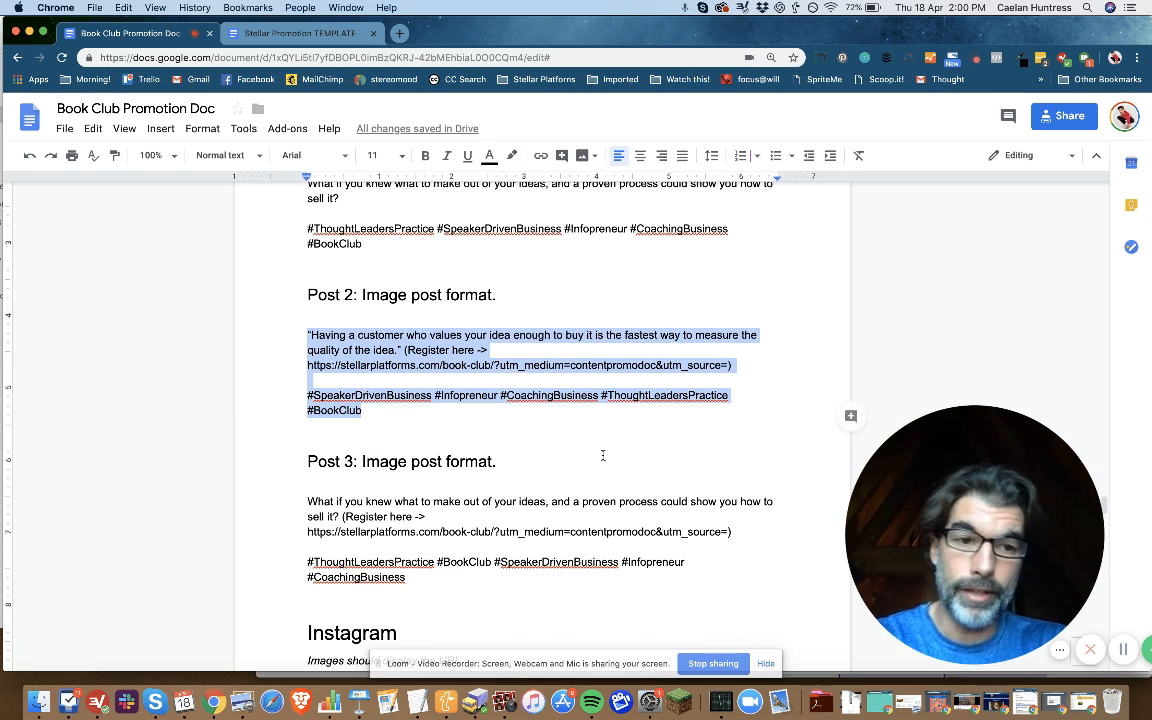
{"action": "scroll", "coordinate": [603, 455], "scroll_direction": "down", "scroll_amount": 8}
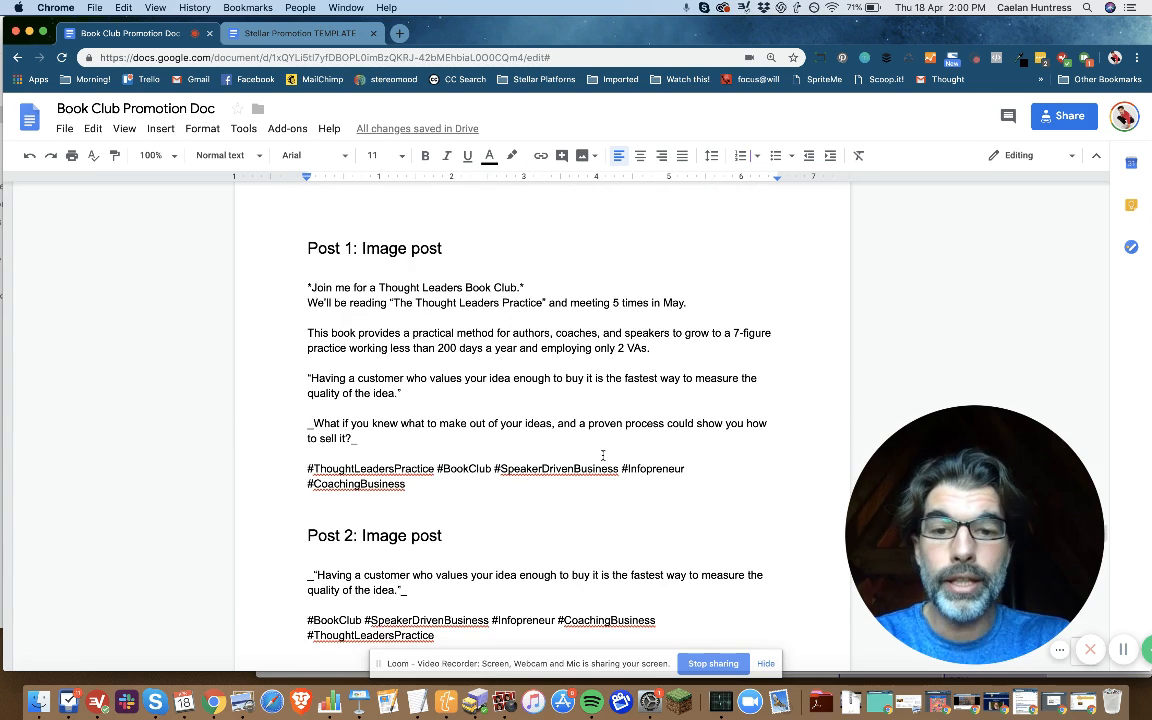
{"action": "scroll", "coordinate": [603, 455], "scroll_direction": "down", "scroll_amount": 7}
{"action": "scroll", "coordinate": [603, 455], "scroll_direction": "down", "scroll_amount": 4}
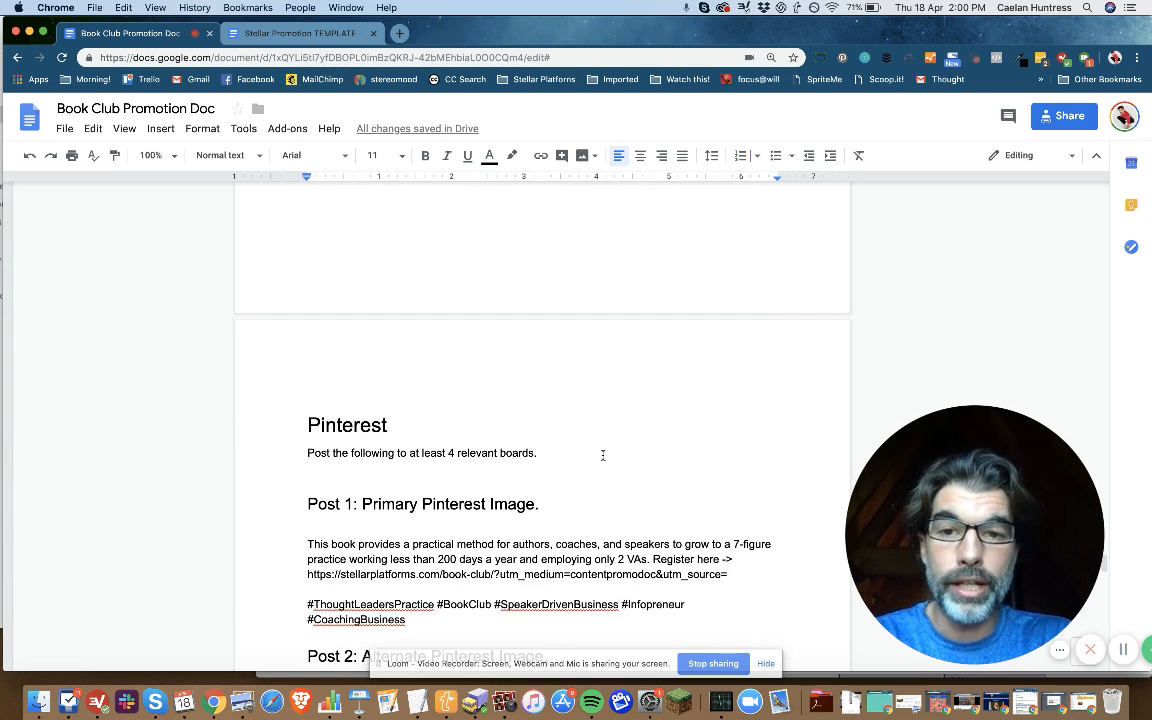
{"action": "scroll", "coordinate": [603, 455], "scroll_direction": "down", "scroll_amount": 10}
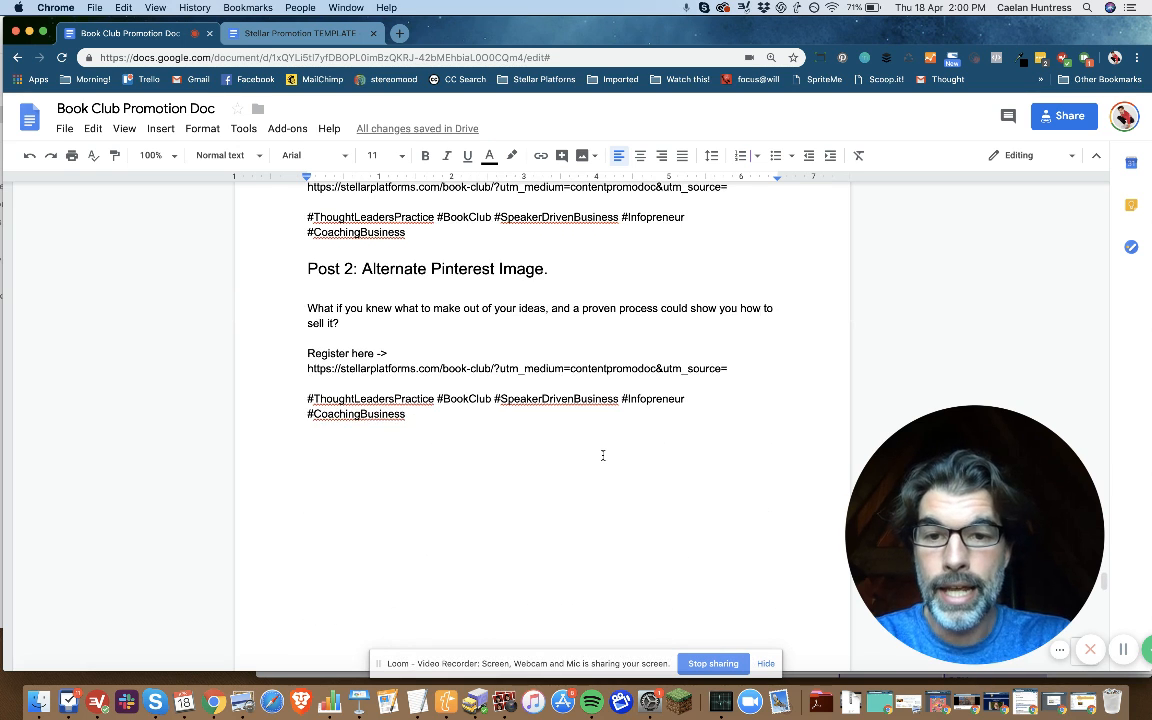
Step: Examine the seven numbered instructions under Social Sharing Buttons near the end of the document
{"action": "scroll", "coordinate": [603, 455], "scroll_direction": "down", "scroll_amount": 4}
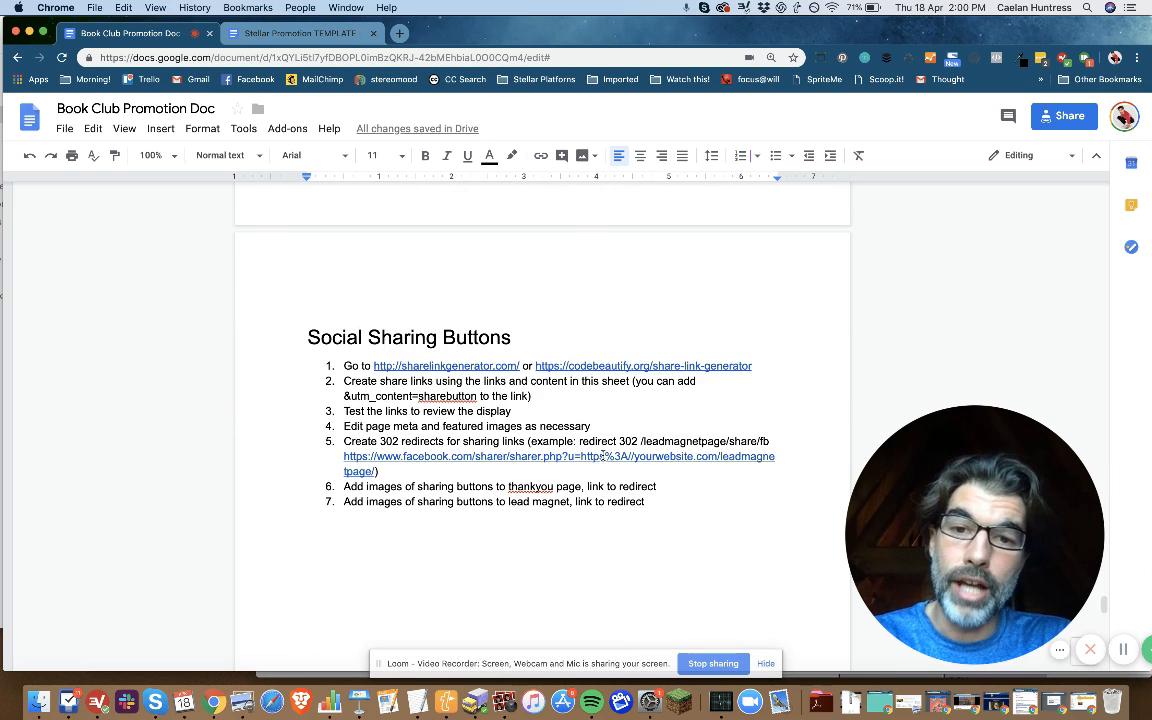
{"action": "left_click_drag", "start_coordinate": [661, 503], "coordinate": [344, 367]}
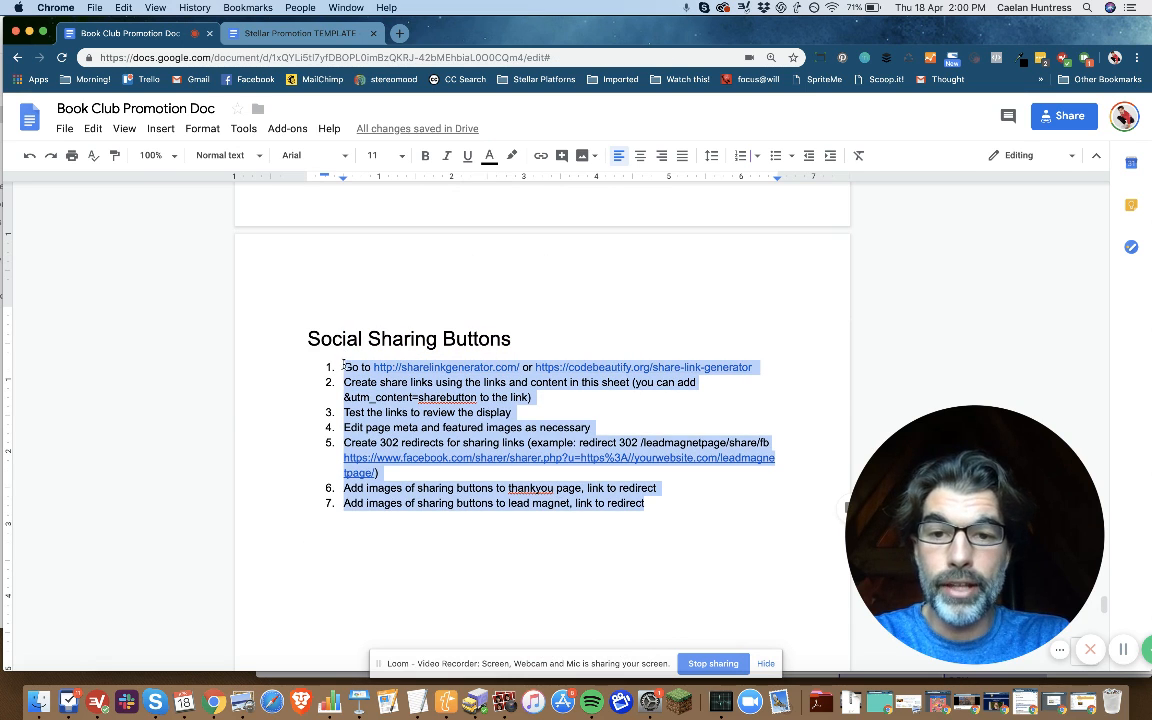
{"action": "left_click", "coordinate": [397, 568]}
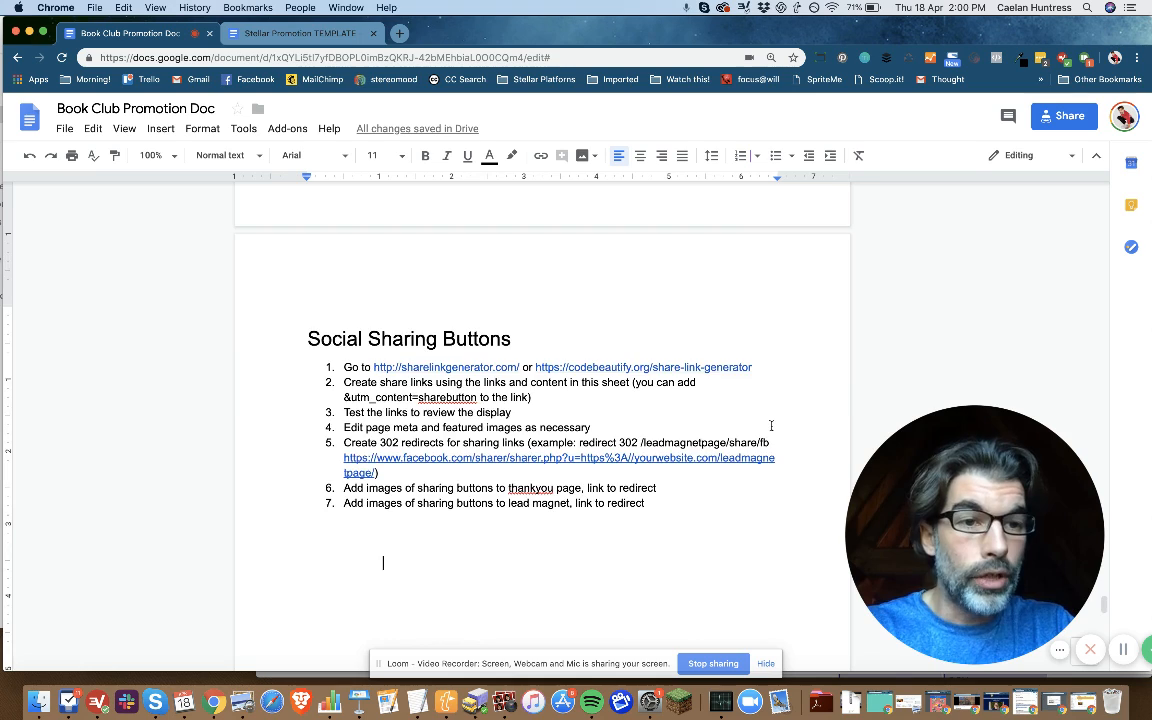
Step: Return to the Instructions section and highlight the tracking parameters "?utm_medium=contentpromodoc&utm_source=" in step 4
{"action": "scroll", "coordinate": [771, 426], "scroll_direction": "up", "scroll_amount": 4}
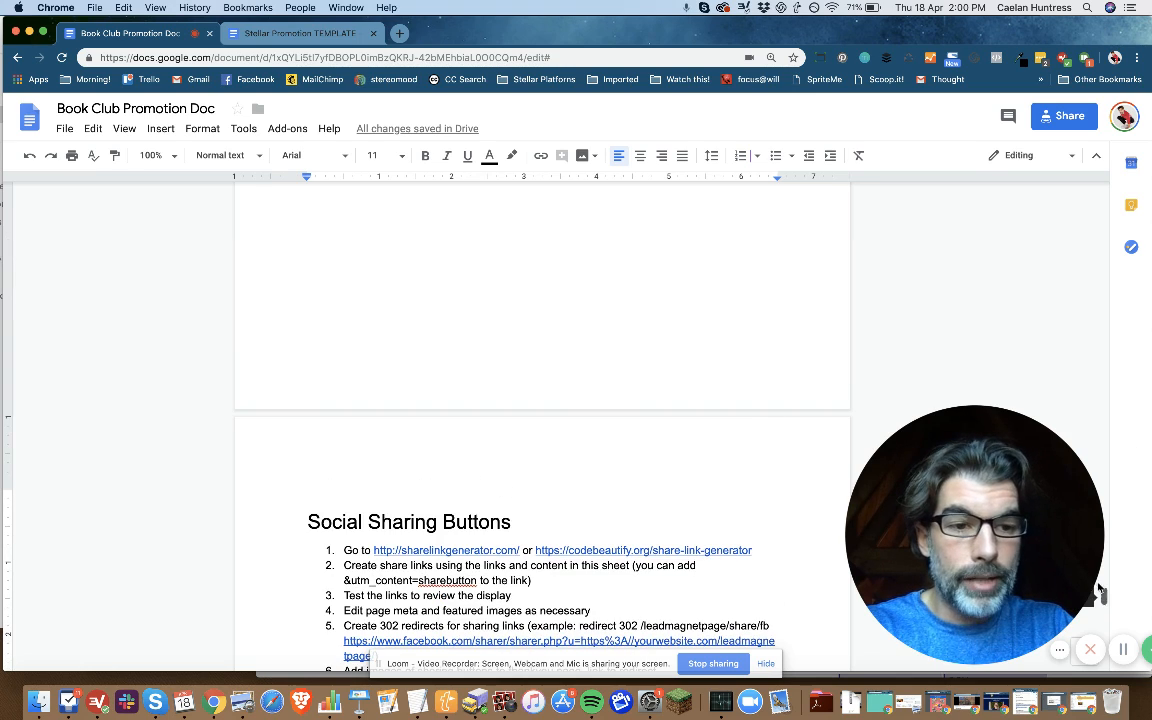
{"action": "left_click_drag", "start_coordinate": [1102, 593], "coordinate": [1104, 210]}
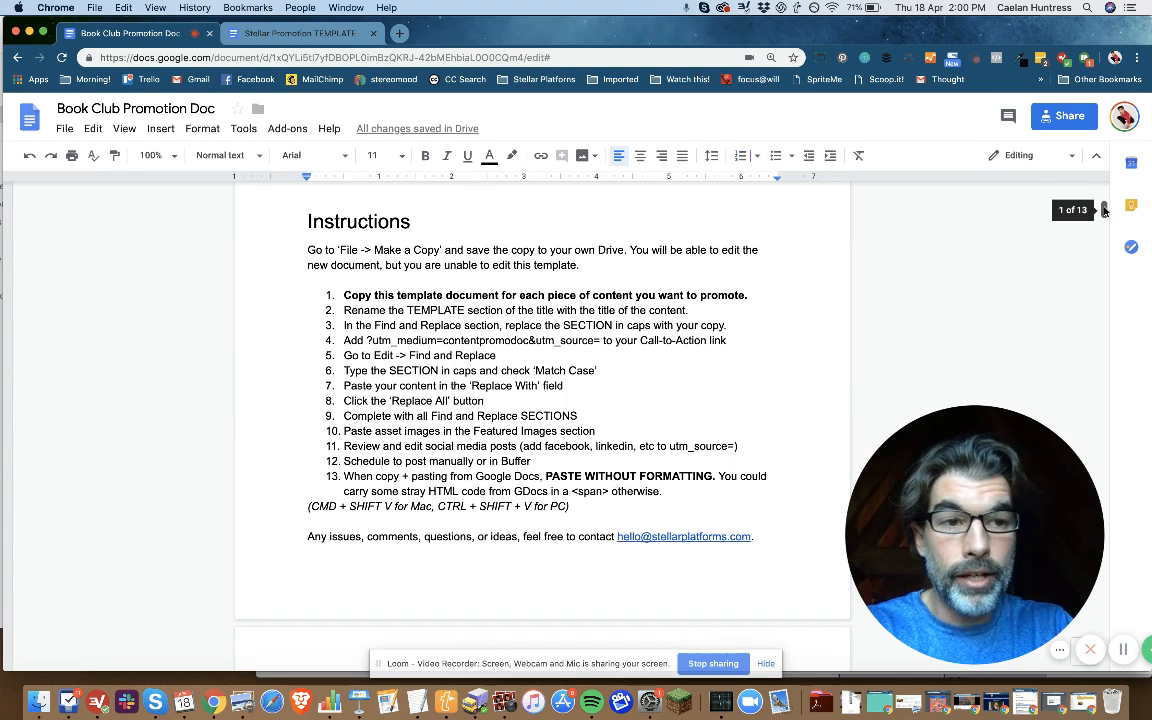
{"action": "left_click", "coordinate": [629, 326]}
{"action": "left_click_drag", "start_coordinate": [599, 340], "coordinate": [367, 341]}
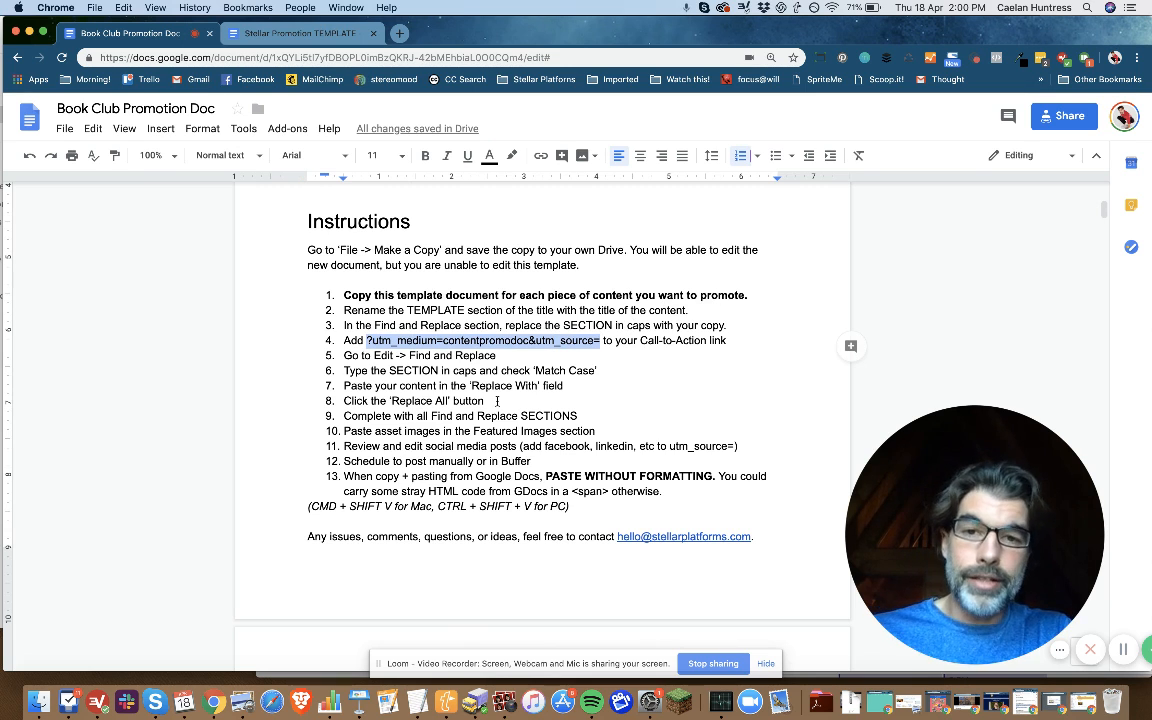
Step: Add "facebook" after "utm_source=" in the registration link of Facebook Post 1
{"action": "scroll", "coordinate": [497, 400], "scroll_direction": "down", "scroll_amount": 15}
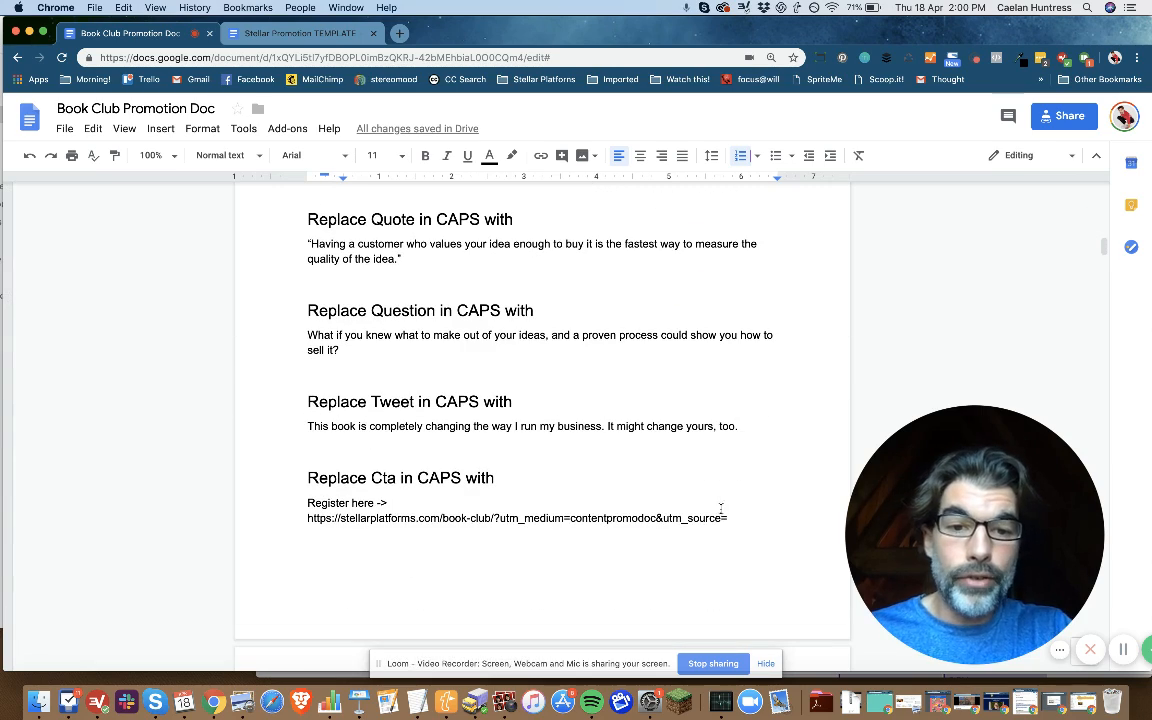
{"action": "scroll", "coordinate": [729, 510], "scroll_direction": "down", "scroll_amount": 18}
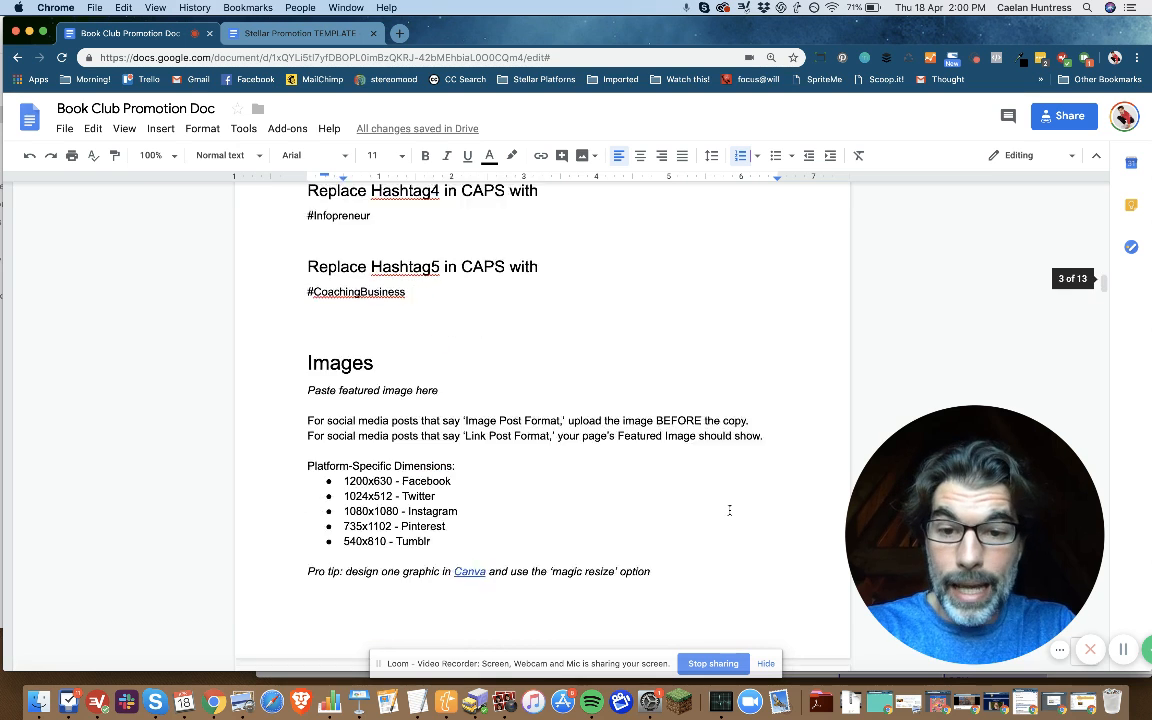
{"action": "scroll", "coordinate": [729, 510], "scroll_direction": "down", "scroll_amount": 5}
{"action": "left_click", "coordinate": [735, 548]}
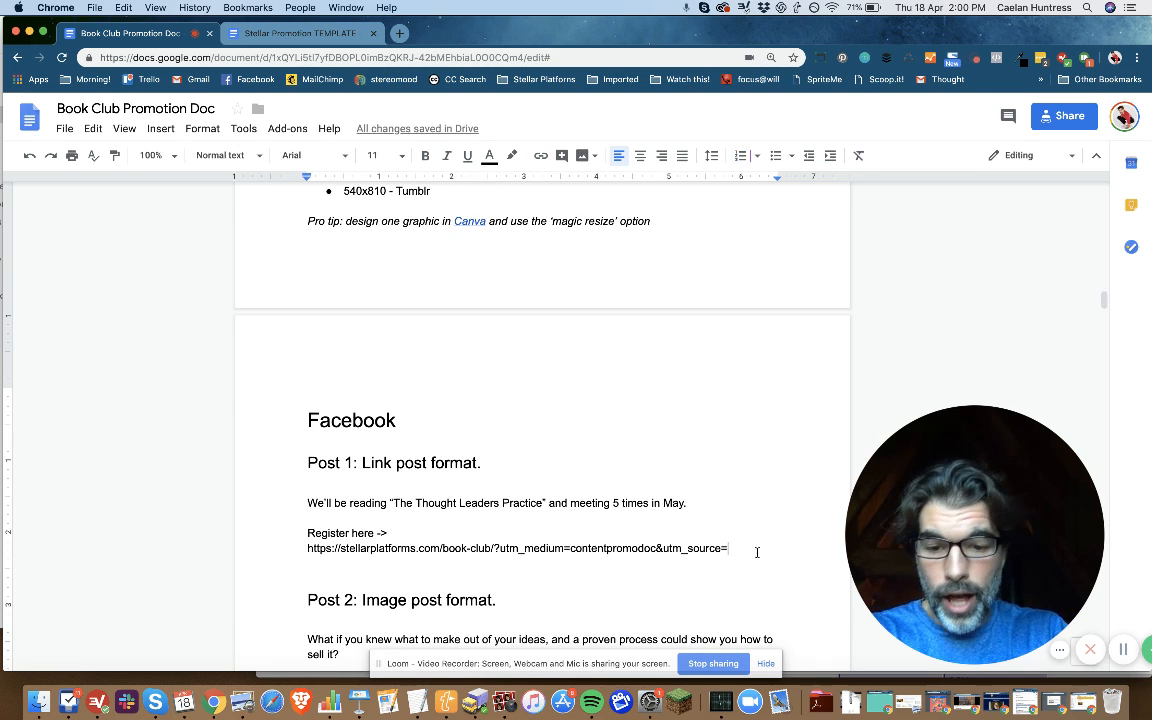
{"action": "type", "text": "facebook"}
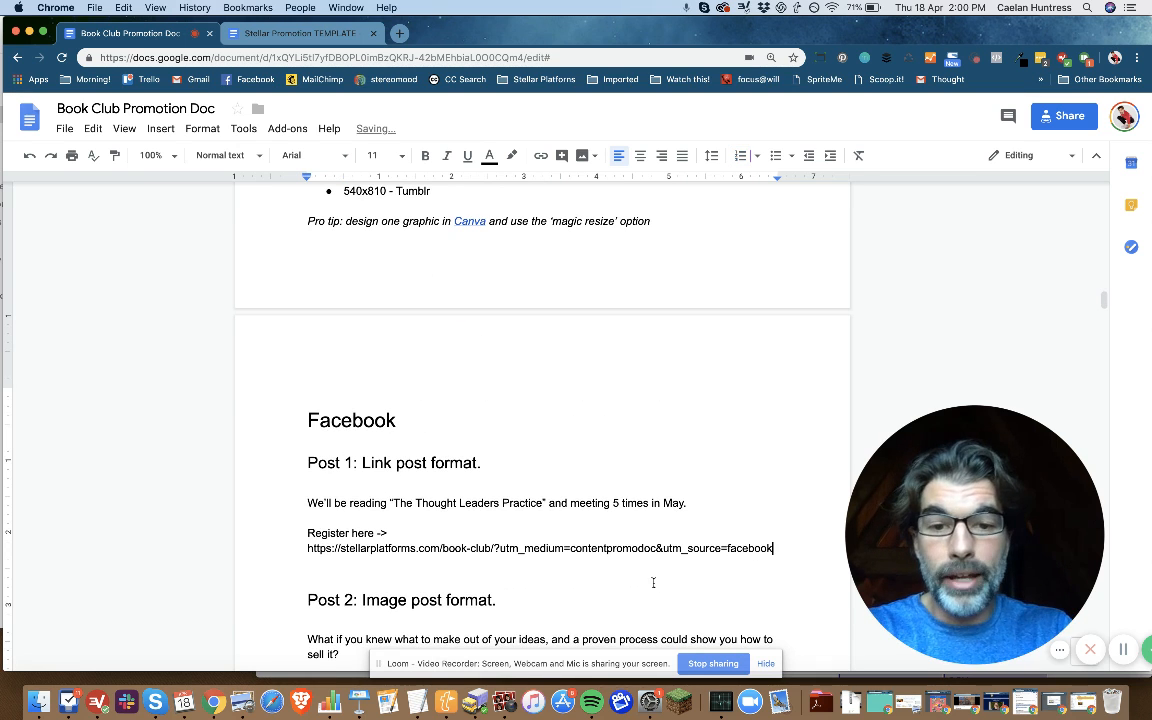
Step: Copy "facebook" from the Post 1 link to the end of "utm_source=" in the Facebook Post 2 and Post 3 links
{"action": "scroll", "coordinate": [653, 582], "scroll_direction": "down", "scroll_amount": 3}
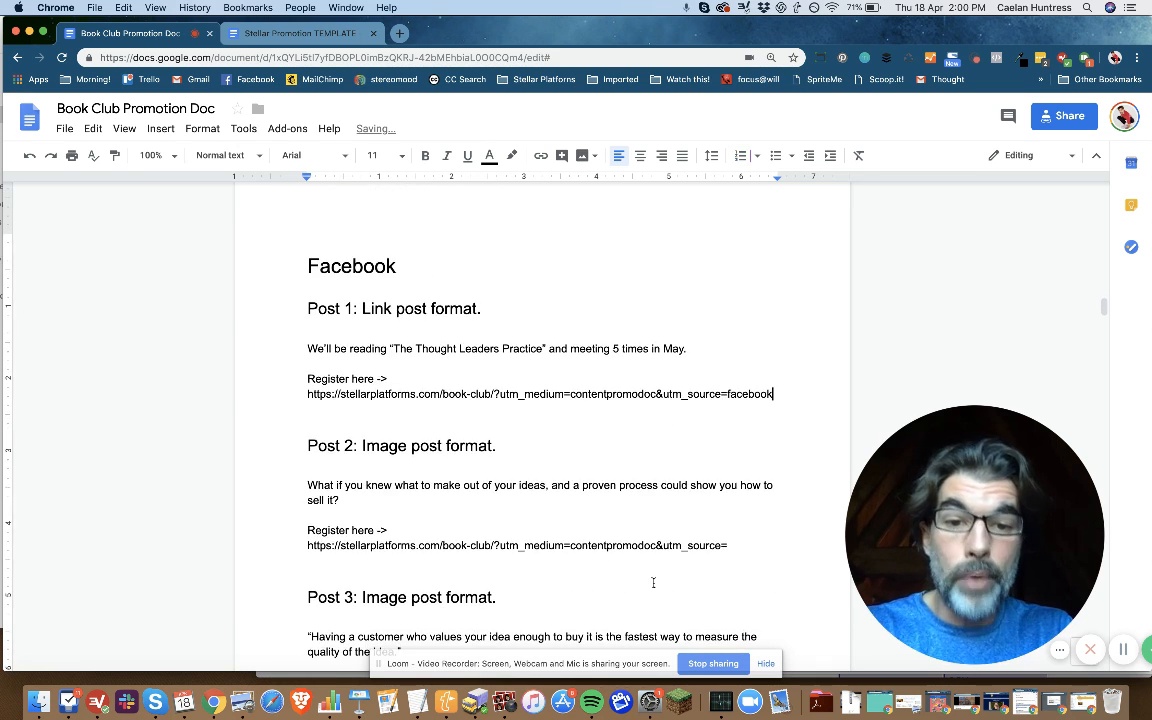
{"action": "double_click", "coordinate": [748, 397]}
{"action": "key", "text": "super+c"}
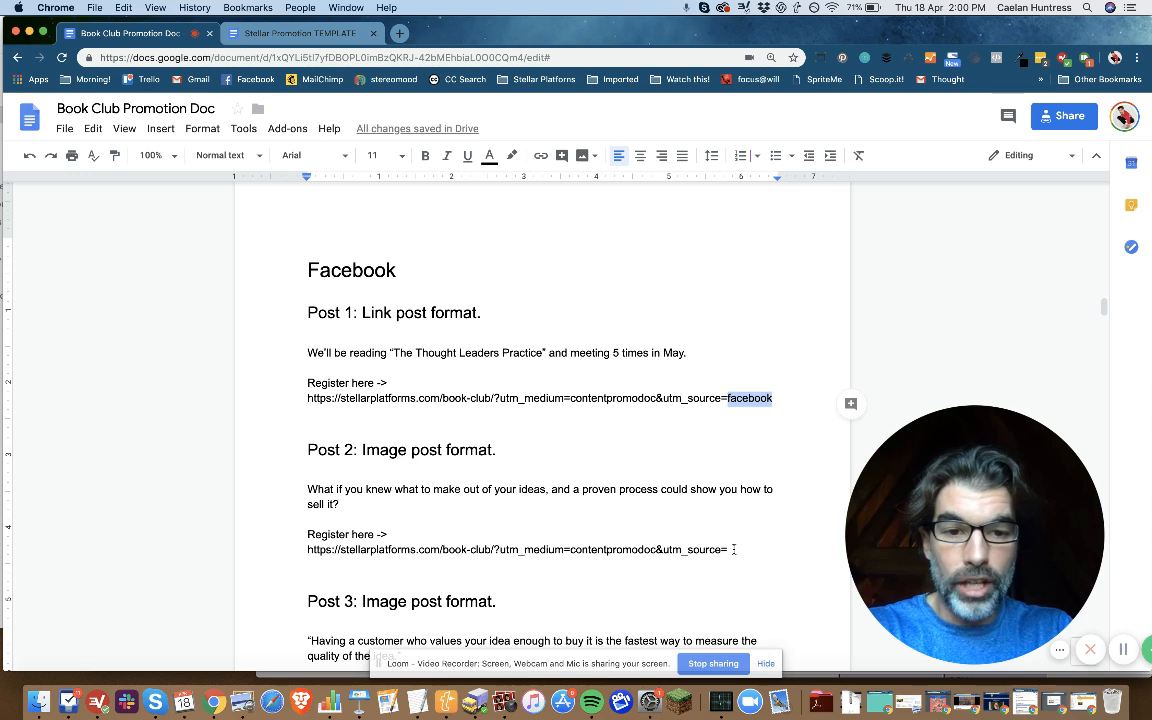
{"action": "left_click", "coordinate": [733, 549]}
{"action": "key", "text": "super+v"}
{"action": "scroll", "coordinate": [733, 549], "scroll_direction": "down", "scroll_amount": 4}
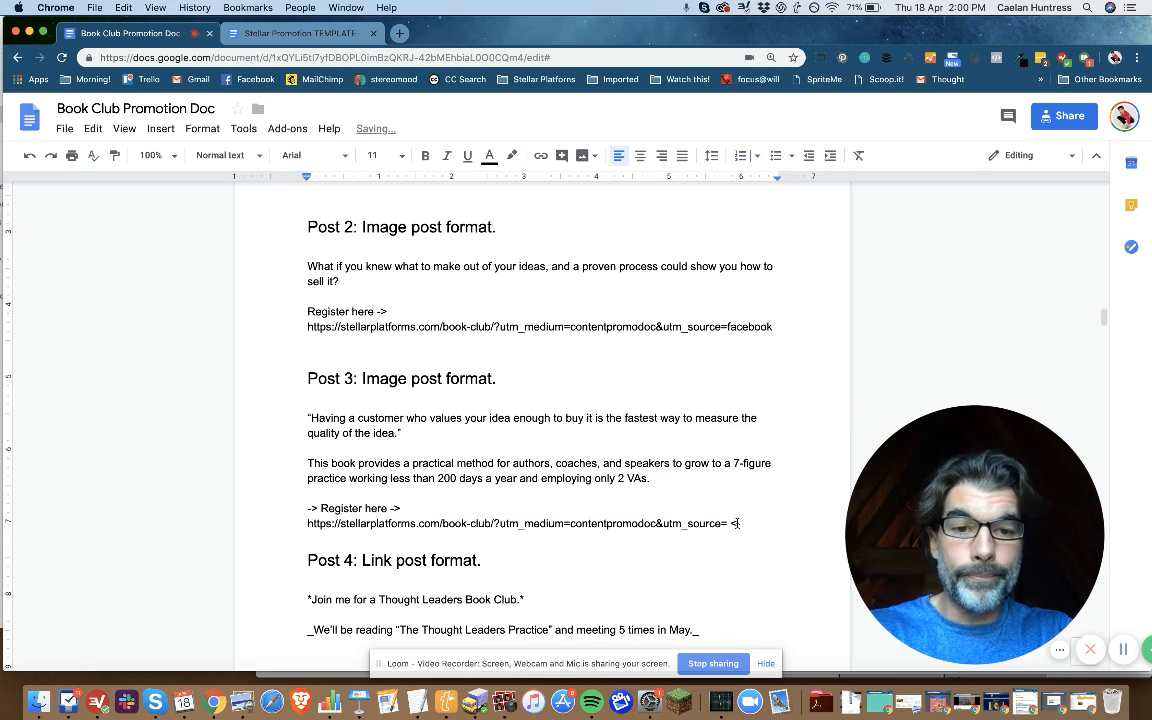
{"action": "left_click", "coordinate": [726, 523]}
{"action": "key", "text": "super+v"}
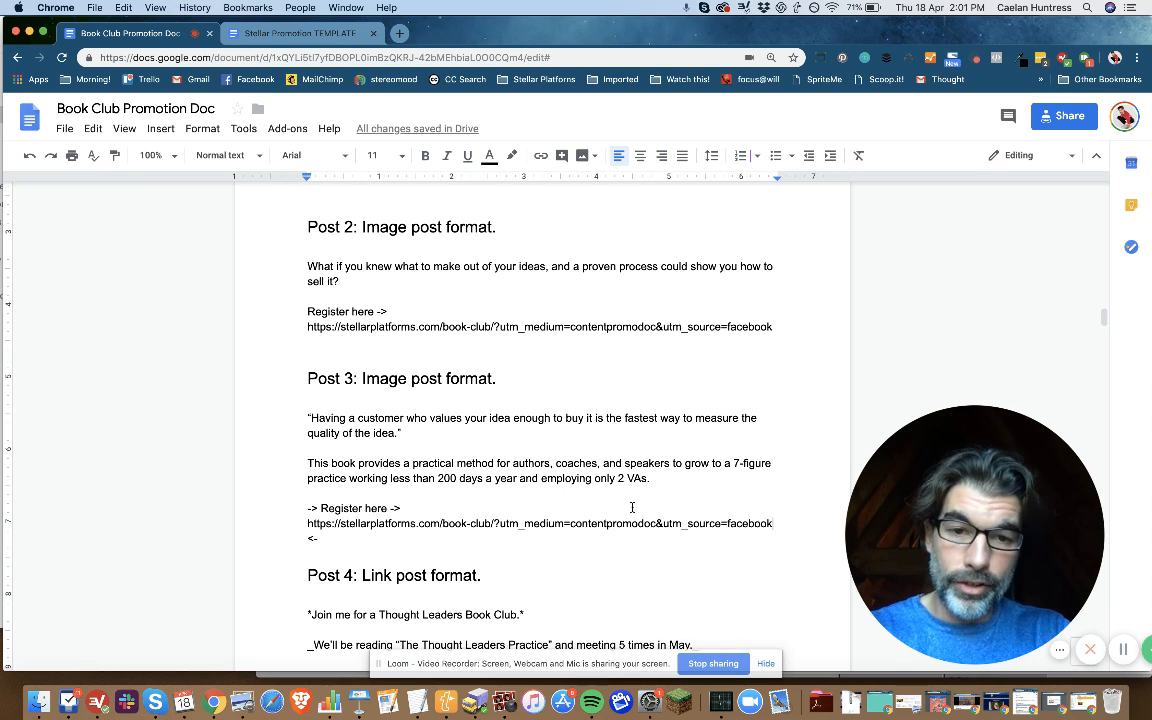
Step: Delete "?utm_medium=contentpromodoc&utm_source=" from the registration link in Twitter Post 1
{"action": "scroll", "coordinate": [632, 507], "scroll_direction": "down", "scroll_amount": 10}
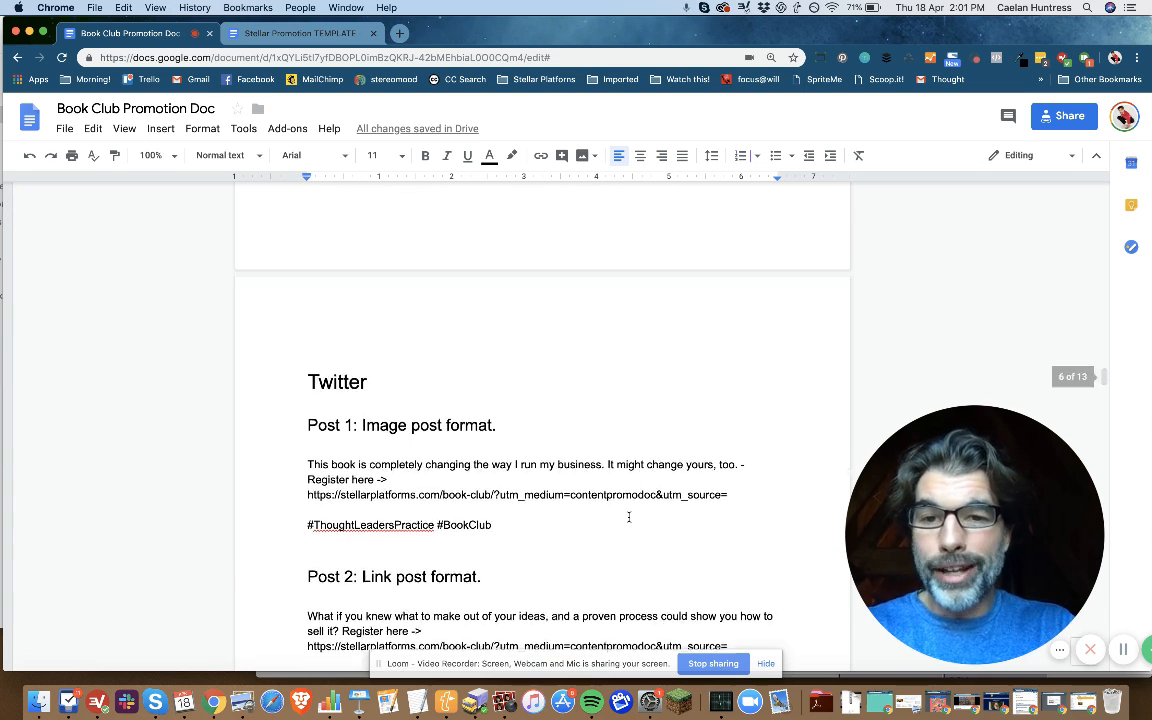
{"action": "scroll", "coordinate": [629, 517], "scroll_direction": "down", "scroll_amount": 1}
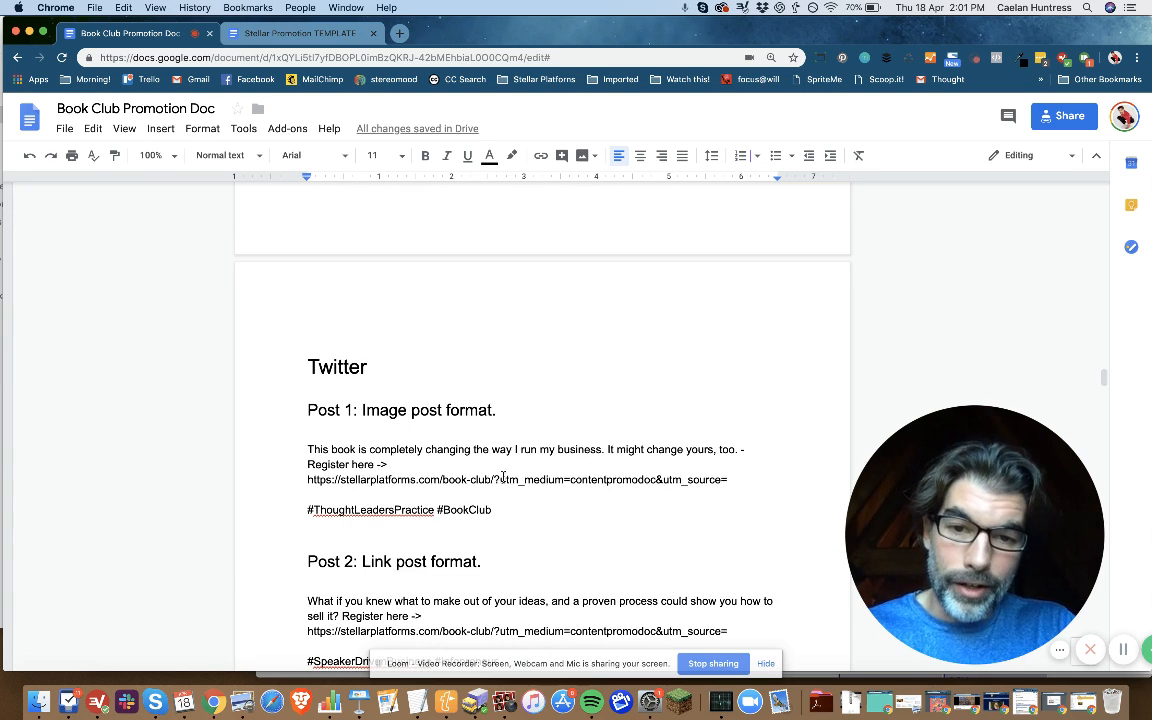
{"action": "left_click_drag", "start_coordinate": [496, 479], "coordinate": [731, 479]}
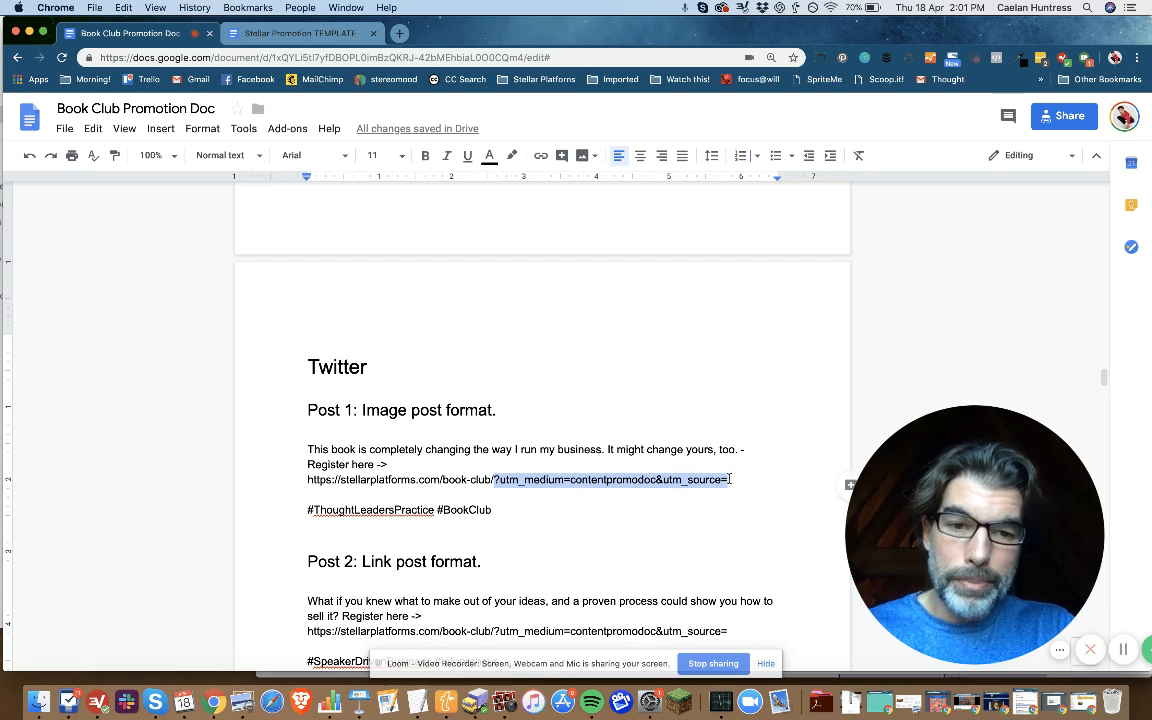
{"action": "key", "text": "BackSpace"}
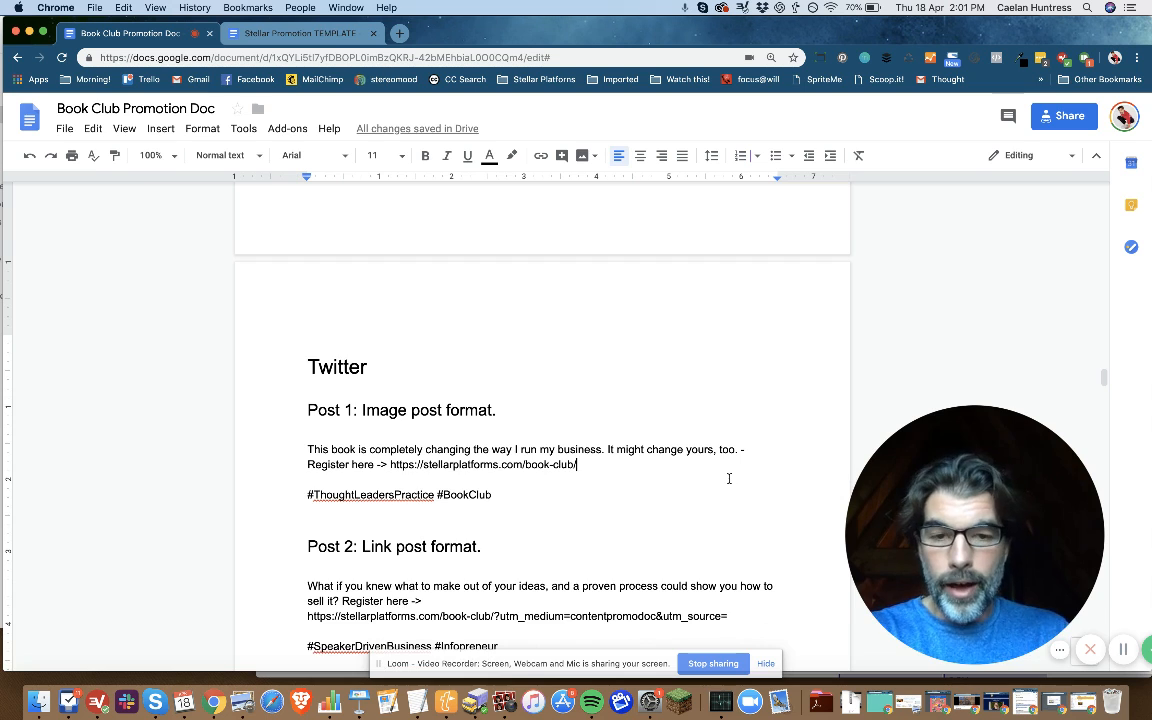
{"action": "key", "text": "cmd+z"}
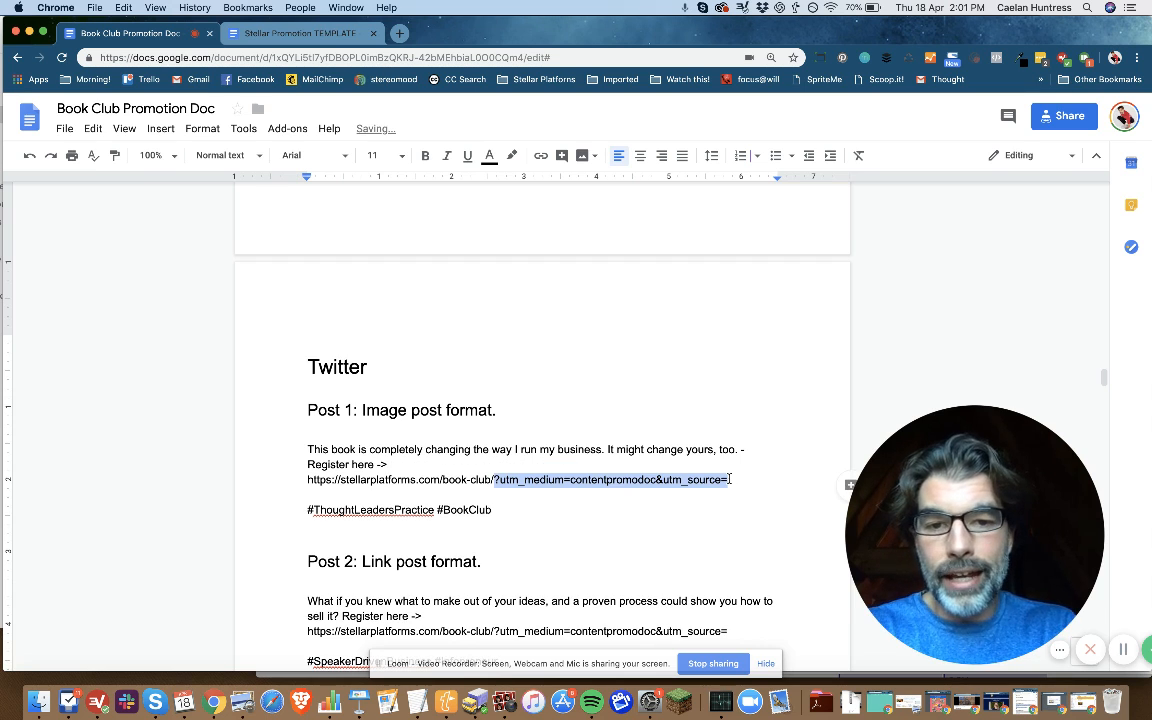
{"action": "key", "text": "BackSpace"}
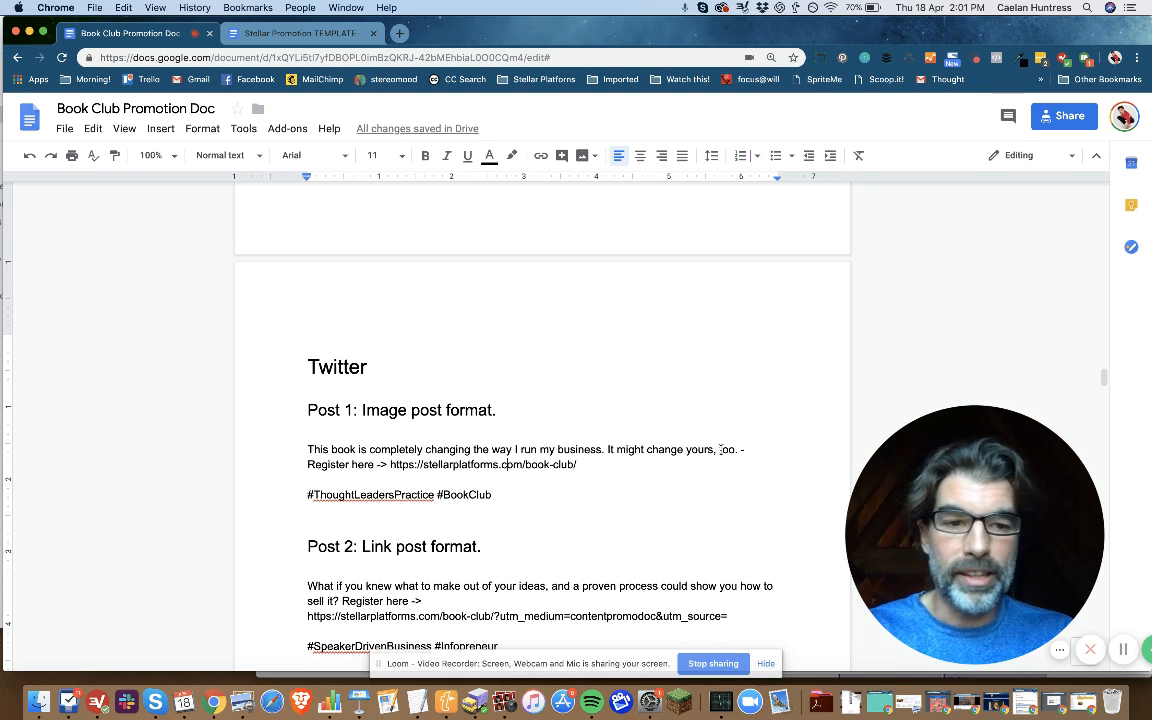
Step: Switch to the Stellar Promotion TEMPLATE document and examine the template link in its first-page header
{"action": "left_click", "coordinate": [276, 33]}
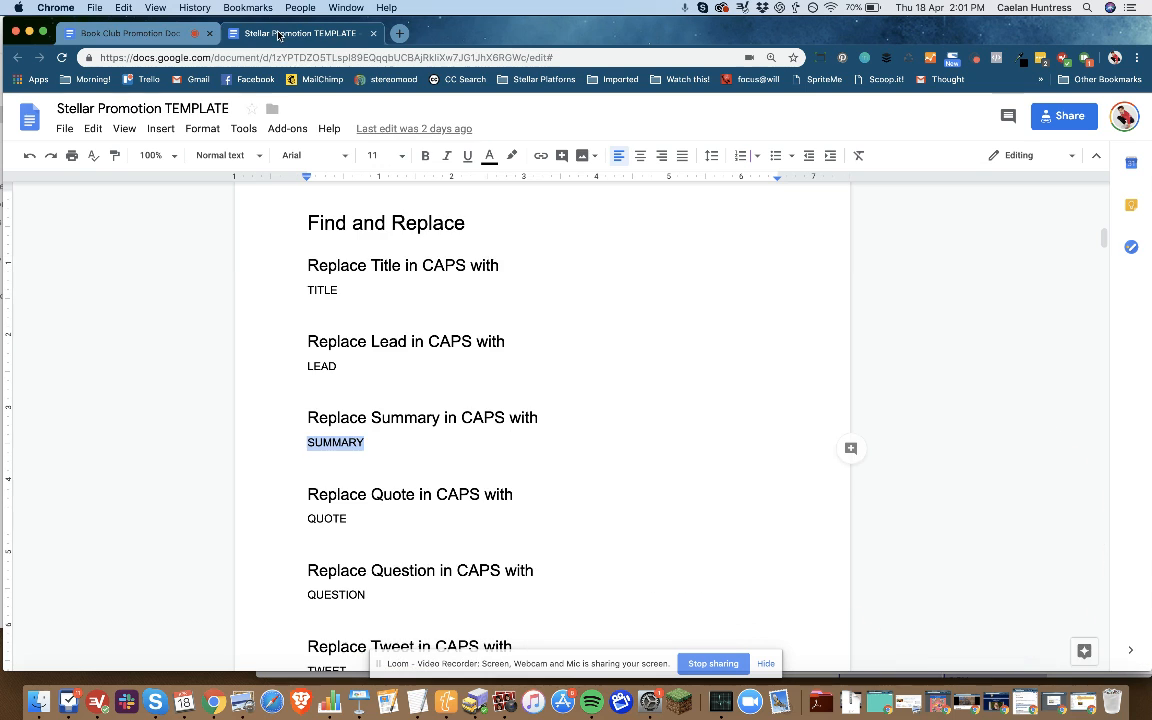
{"action": "scroll", "coordinate": [420, 350], "scroll_direction": "up", "scroll_amount": 8}
{"action": "scroll", "coordinate": [524, 506], "scroll_direction": "up", "scroll_amount": 5}
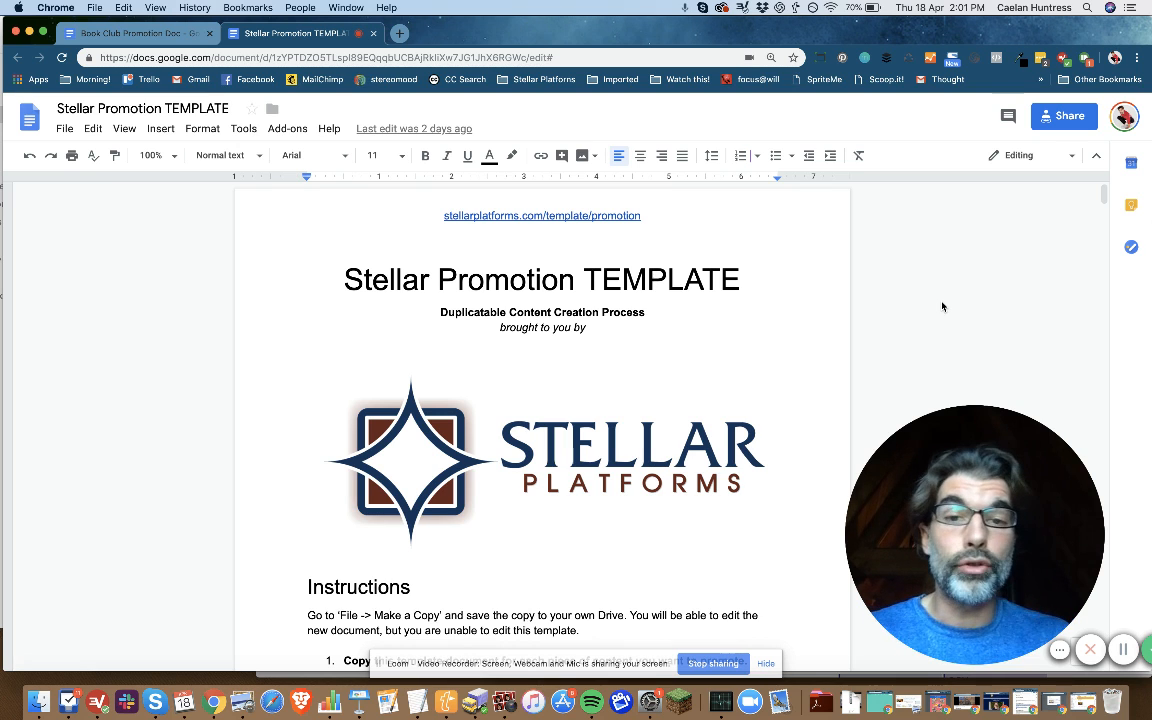
{"action": "left_click", "coordinate": [669, 213]}
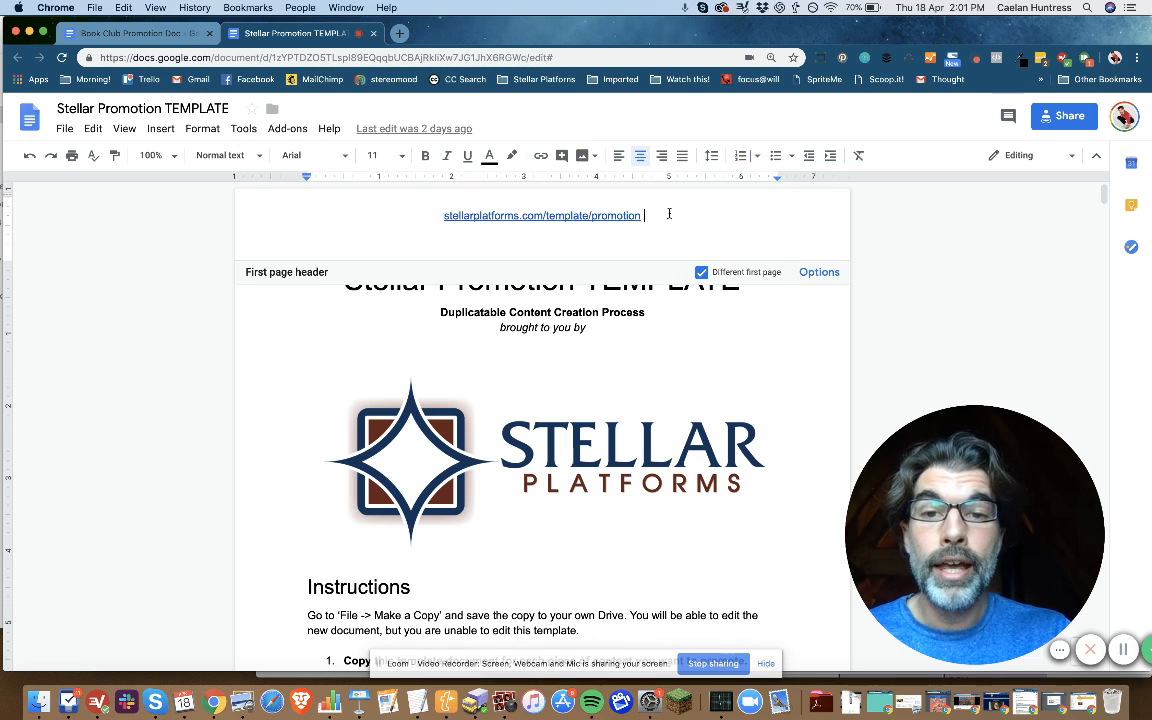
{"action": "left_click", "coordinate": [591, 215]}
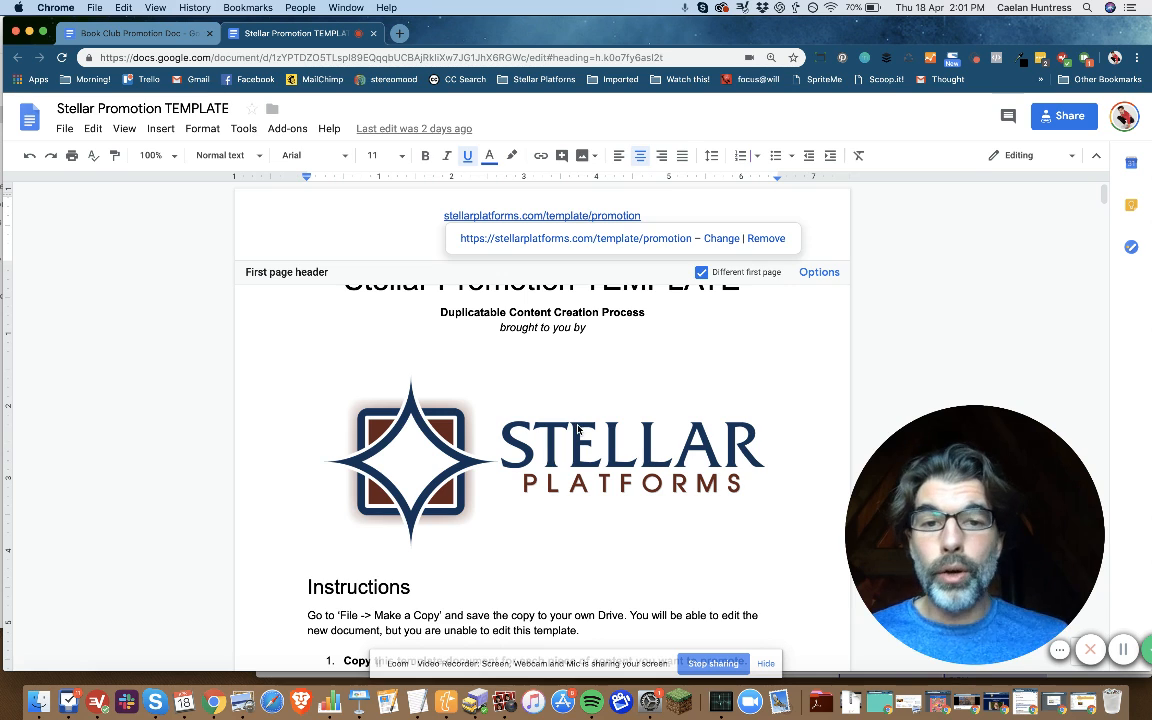
{"action": "left_click", "coordinate": [520, 386]}
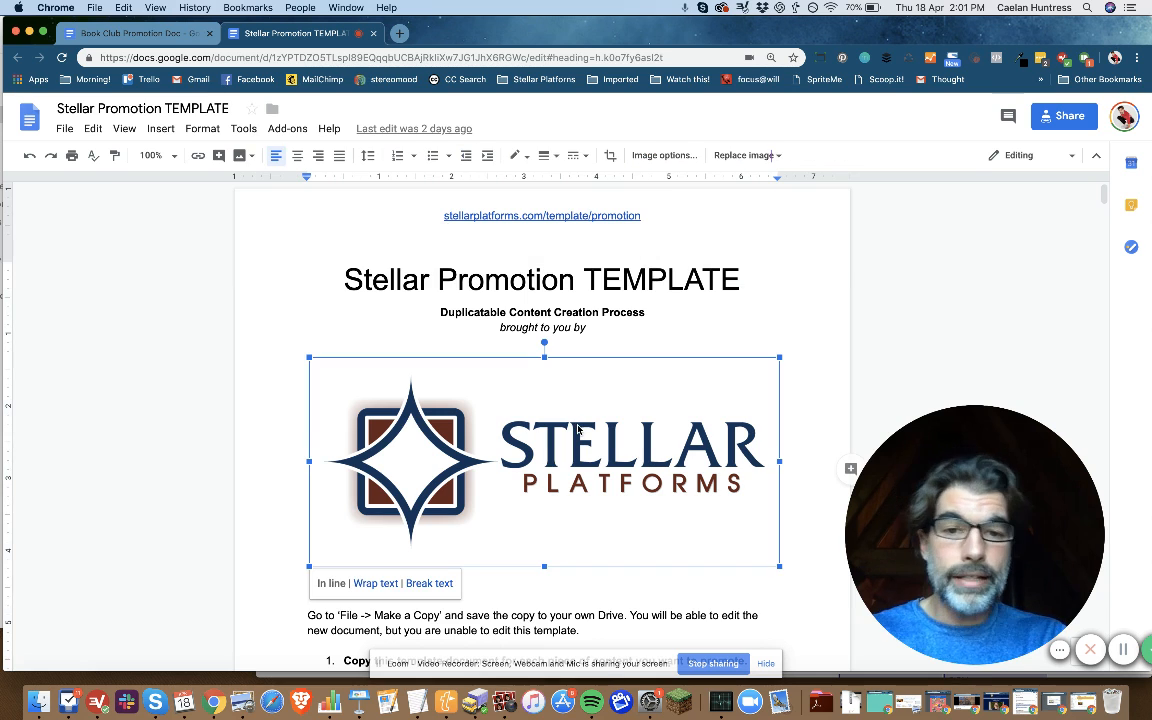
{"action": "left_click", "coordinate": [619, 618]}
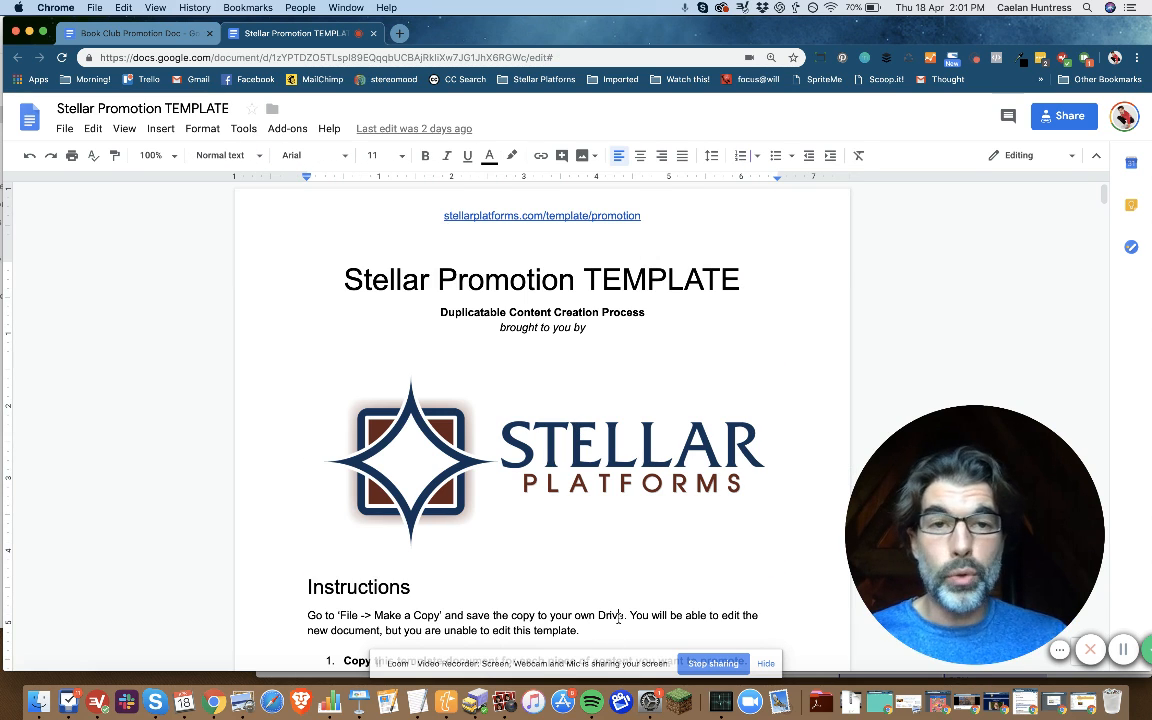